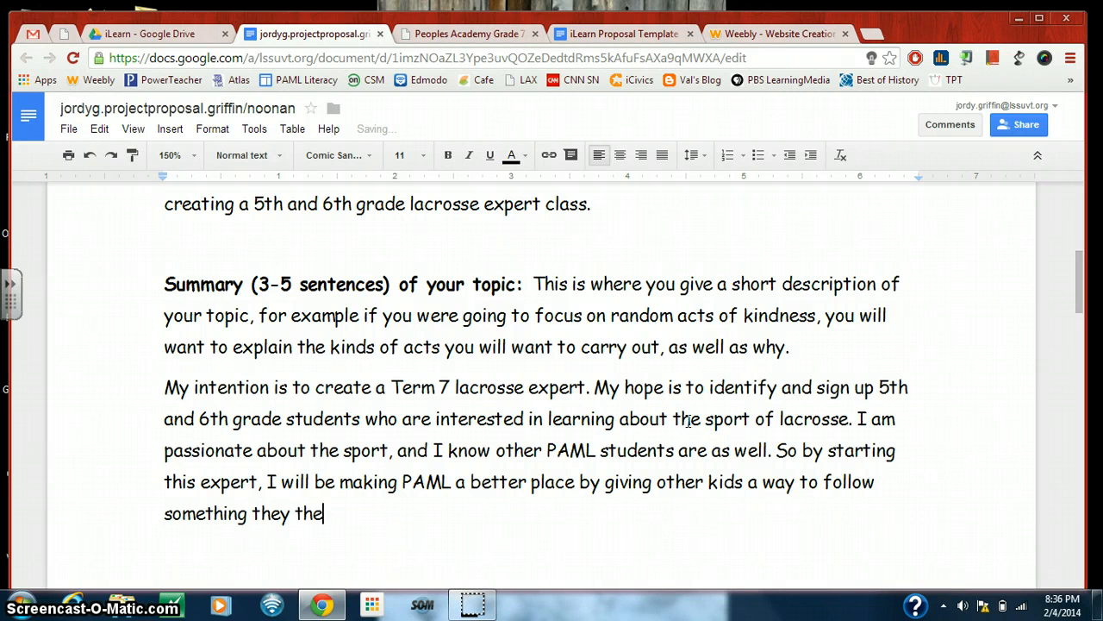
Finish the topic summary with "they care about." and reduce the blank lines above the resources and materials question
{"action": "type", "text": "about."}
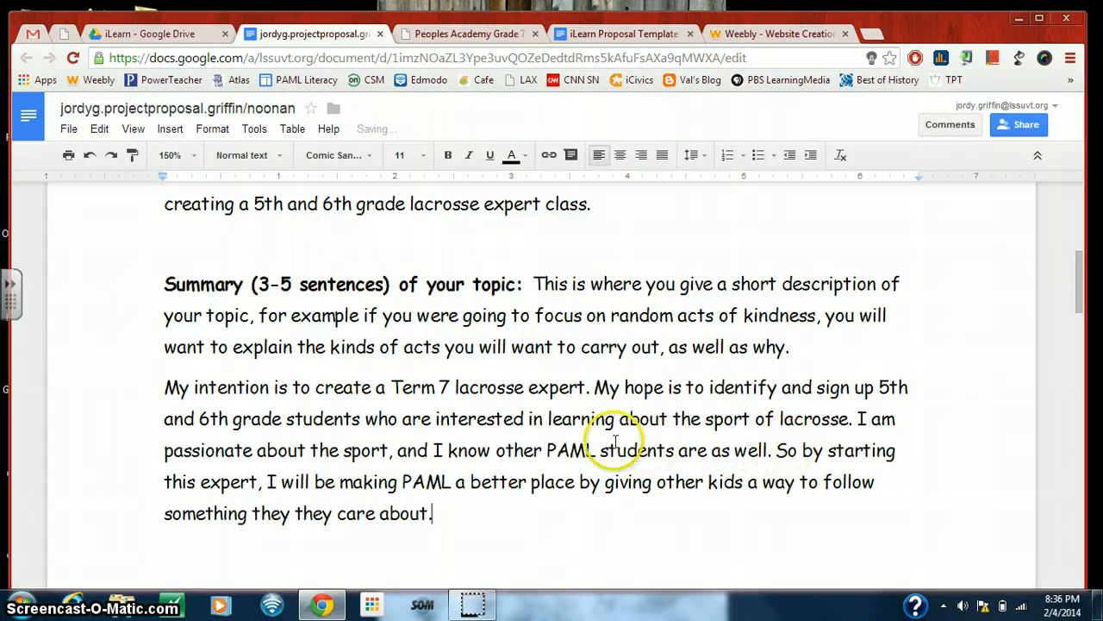
{"action": "scroll", "coordinate": [615, 441], "scroll_direction": "down", "scroll_amount": 1}
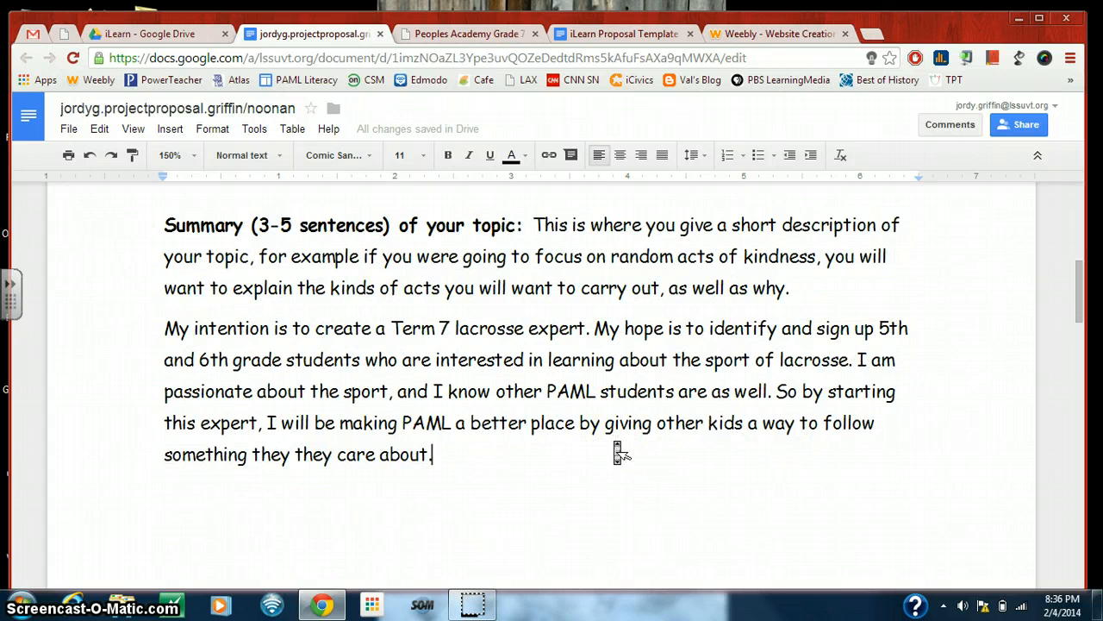
{"action": "scroll", "coordinate": [615, 441], "scroll_direction": "down", "scroll_amount": 3}
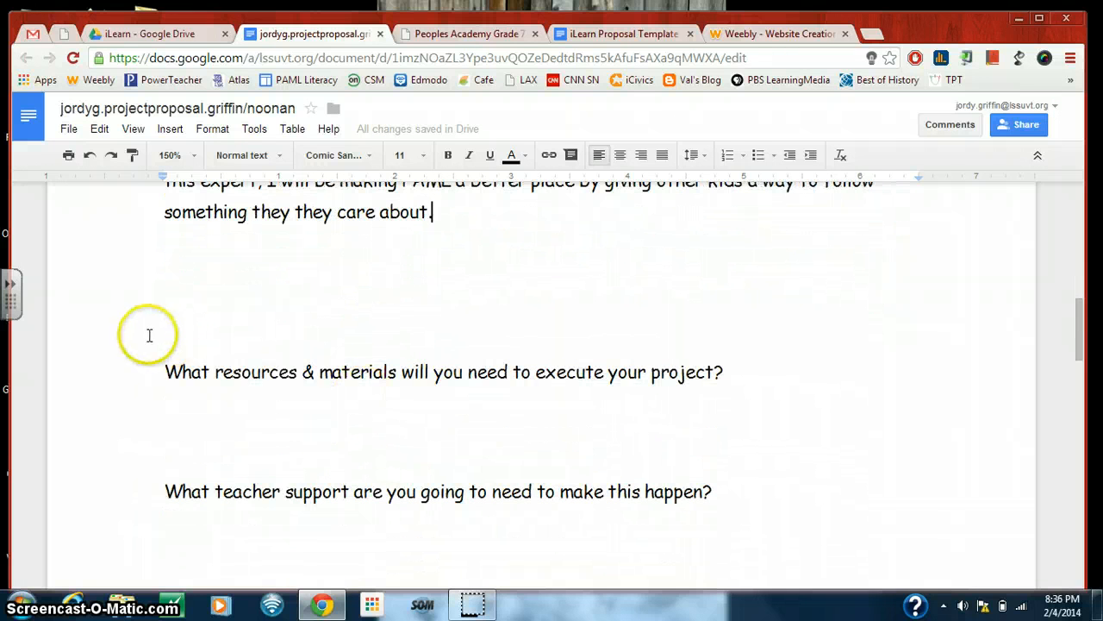
{"action": "left_click", "coordinate": [165, 372]}
{"action": "key", "text": "BackSpace"}
{"action": "key", "text": "BackSpace"}
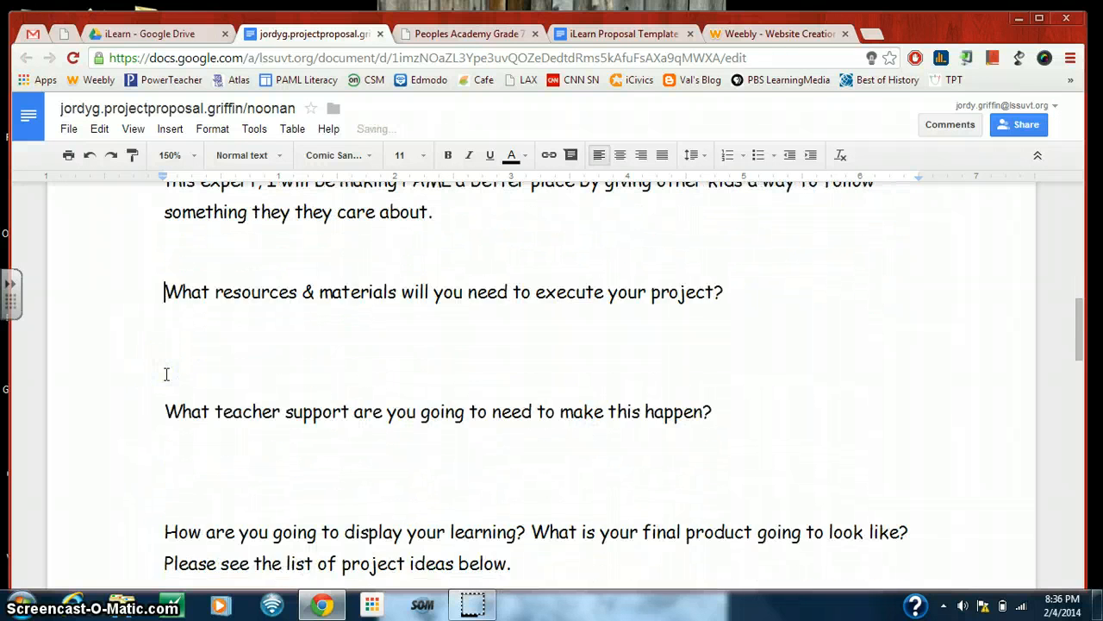
{"action": "key", "text": "BackSpace"}
{"action": "key", "text": "Return"}
Start a numbered list under the resources and materials question with the items "iPad" and "internet access"
{"action": "left_click", "coordinate": [190, 349]}
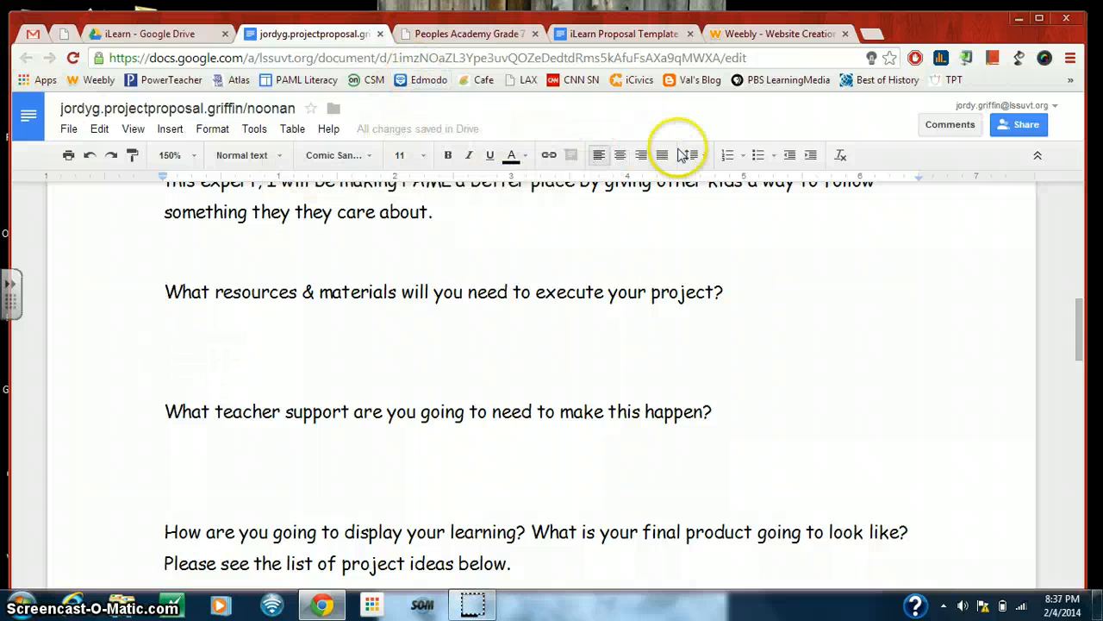
{"action": "left_click", "coordinate": [728, 155]}
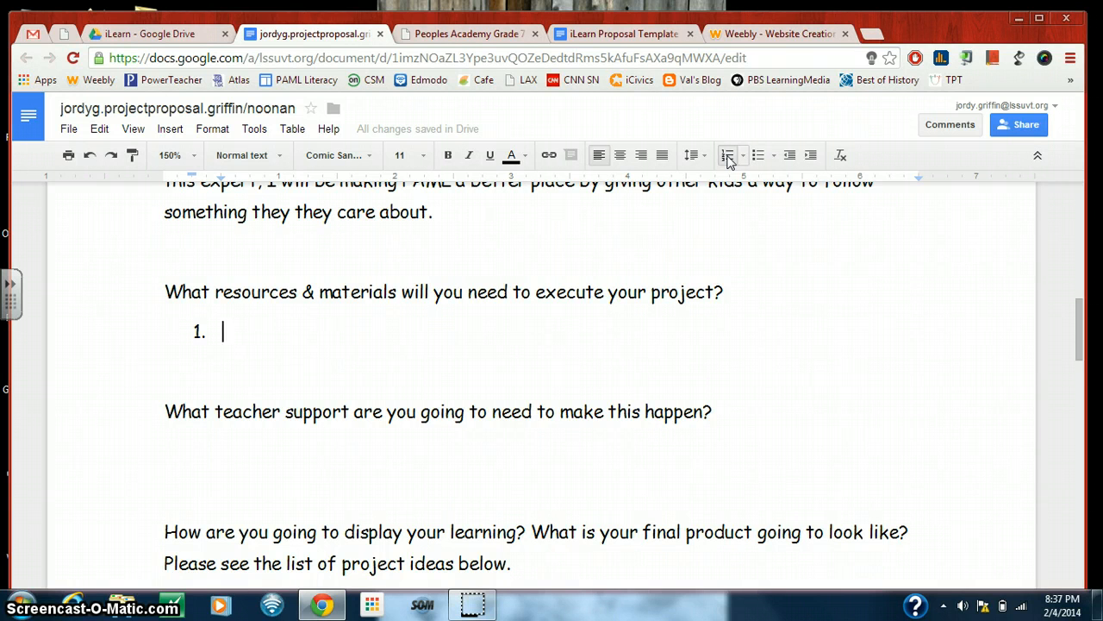
{"action": "type", "text": "iPad"}
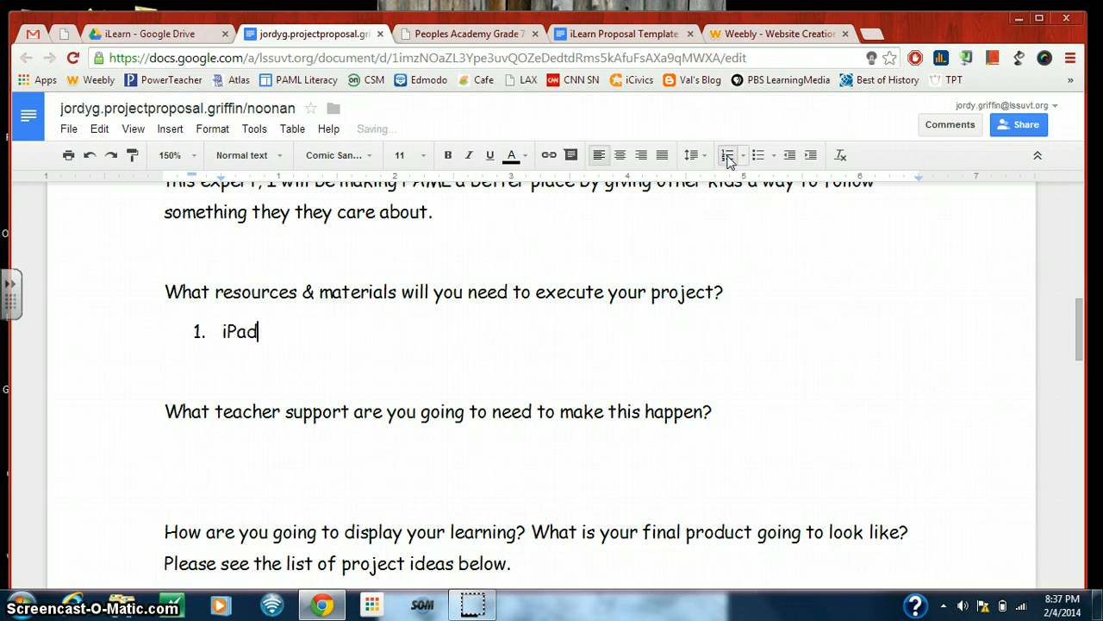
{"action": "key", "text": "Return"}
{"action": "type", "text": "int"}
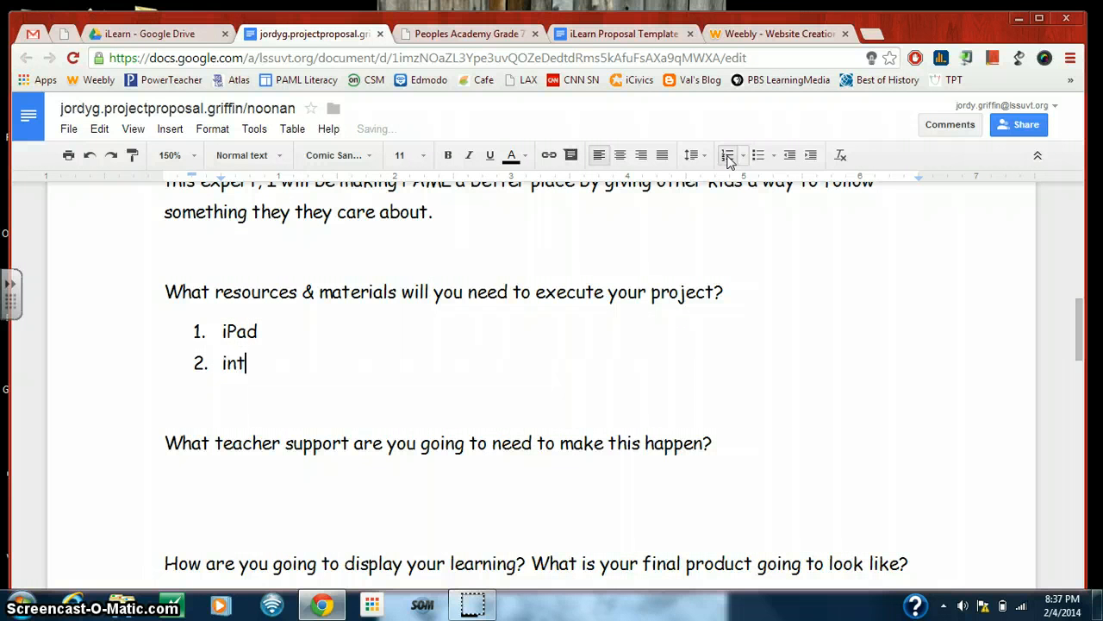
{"action": "type", "text": "ernet access"}
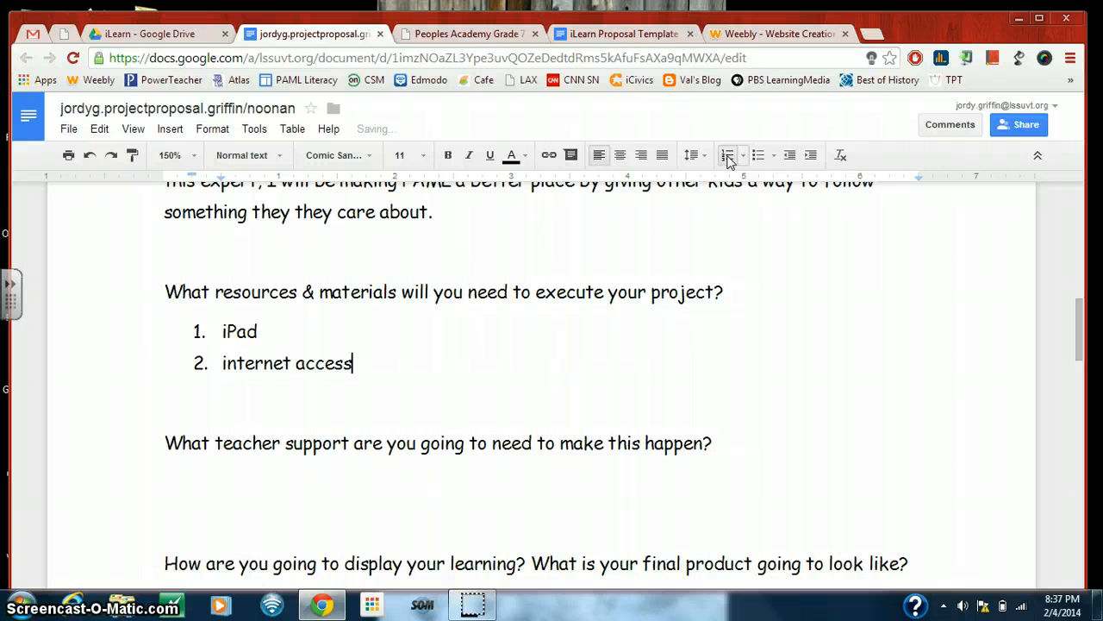
Add "Google Forms (surveys)" and "location" as the third and fourth items of the resources list
{"action": "key", "text": "Return"}
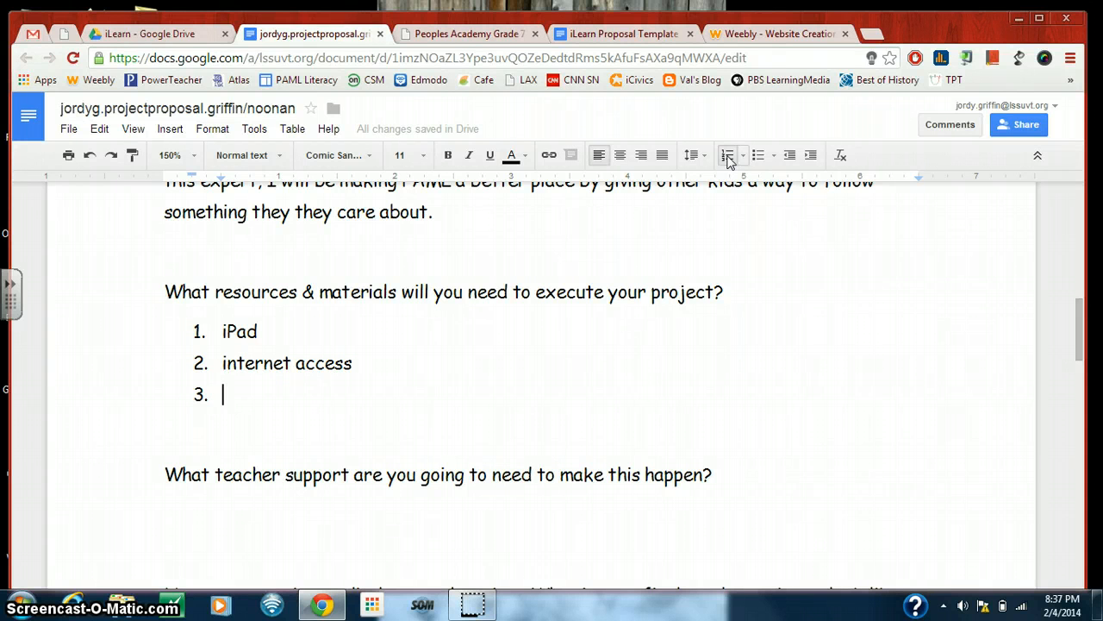
{"action": "type", "text": "Google"}
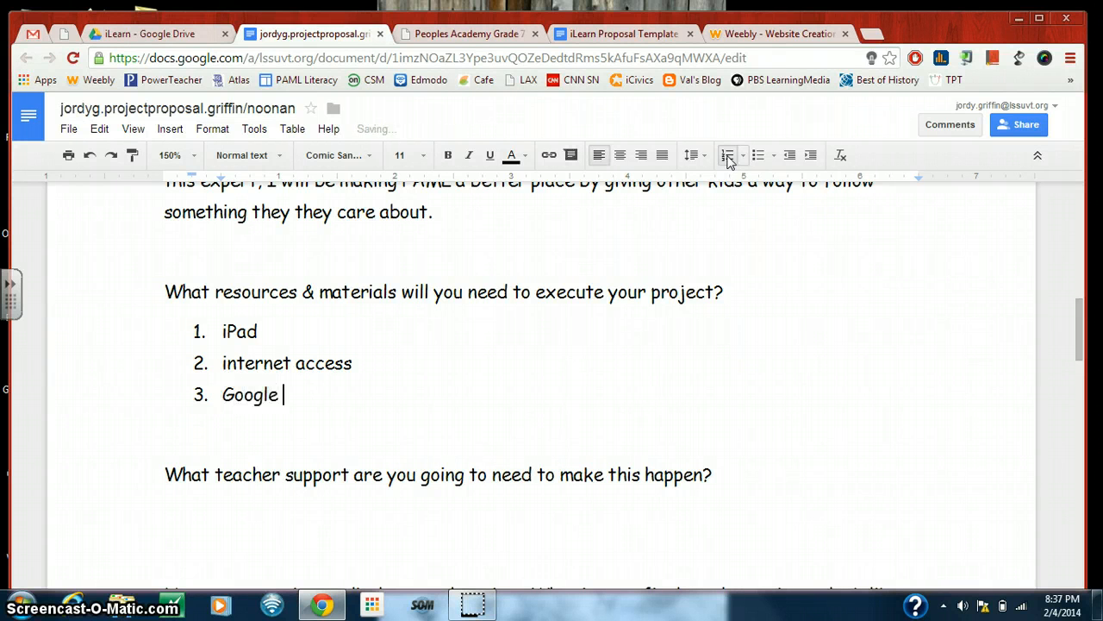
{"action": "type", "text": " Forms (surveys"}
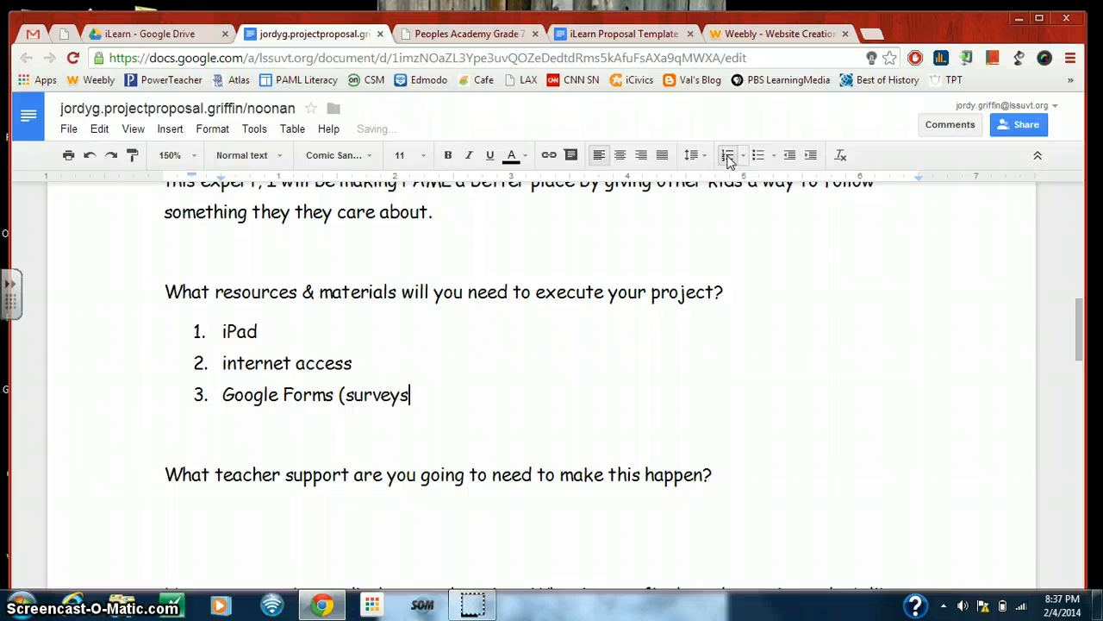
{"action": "type", "text": ")"}
{"action": "key", "text": "Return"}
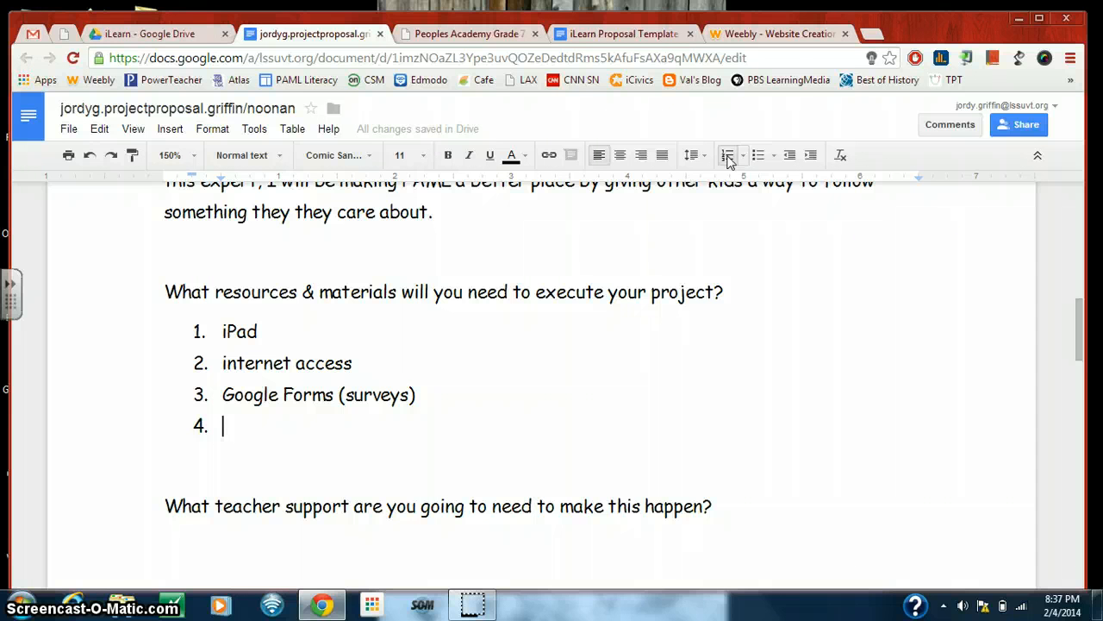
{"action": "type", "text": "locatin"}
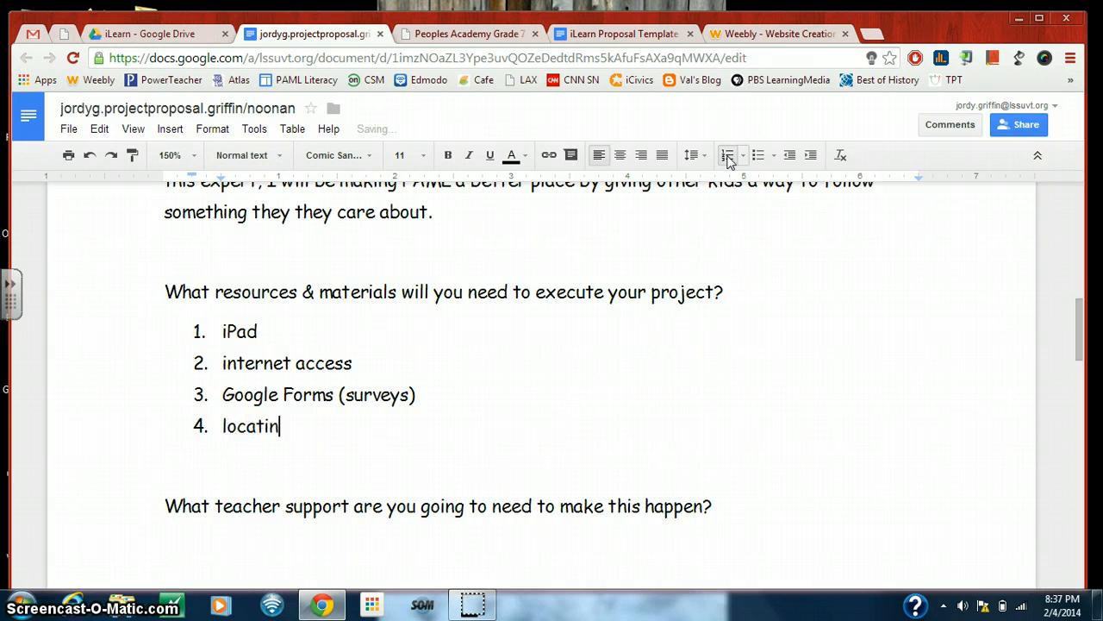
{"action": "key", "text": "BackSpace"}
{"action": "key", "text": "BackSpace"}
{"action": "type", "text": "ion"}
Add "Lacrosse stick and lacrosse balls" as the fifth item of the resources list
{"action": "key", "text": "Return"}
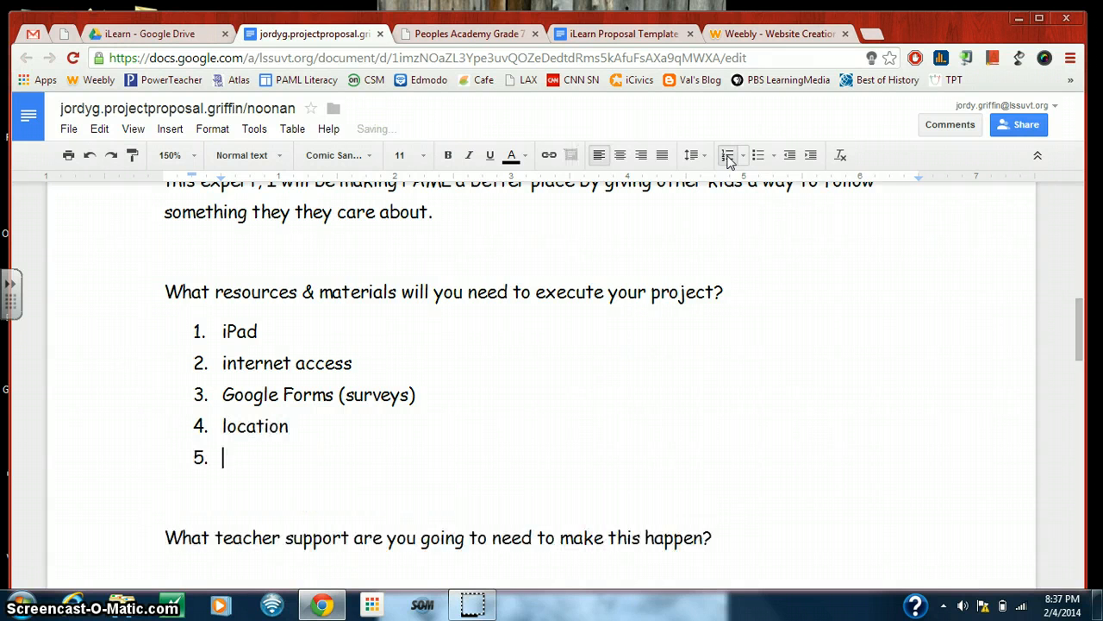
{"action": "type", "text": "Lacrosse "}
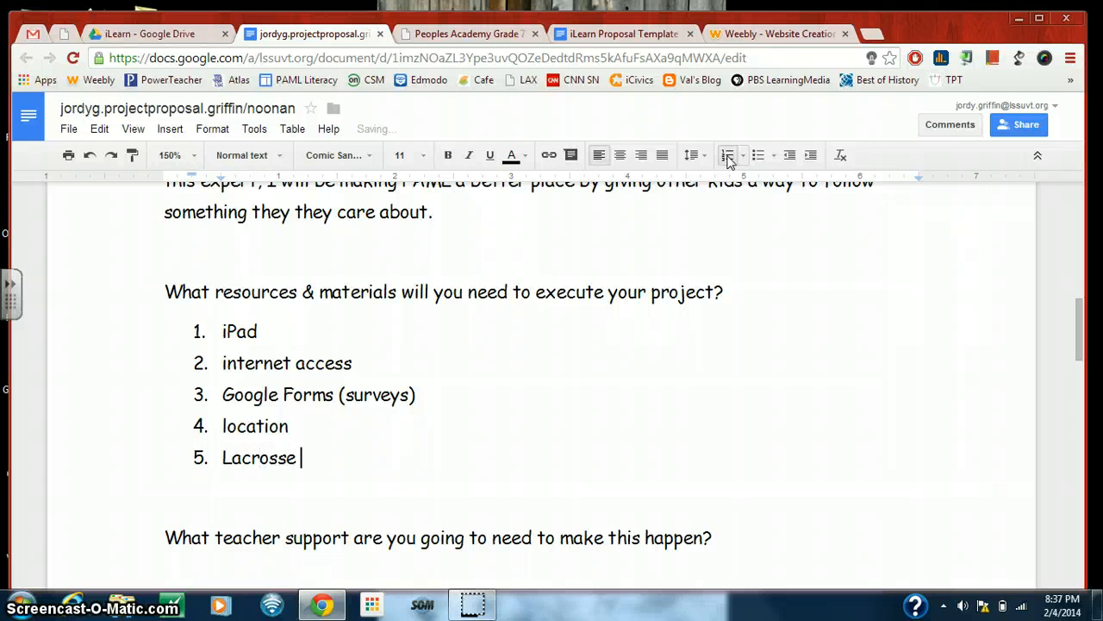
{"action": "type", "text": "stick and "}
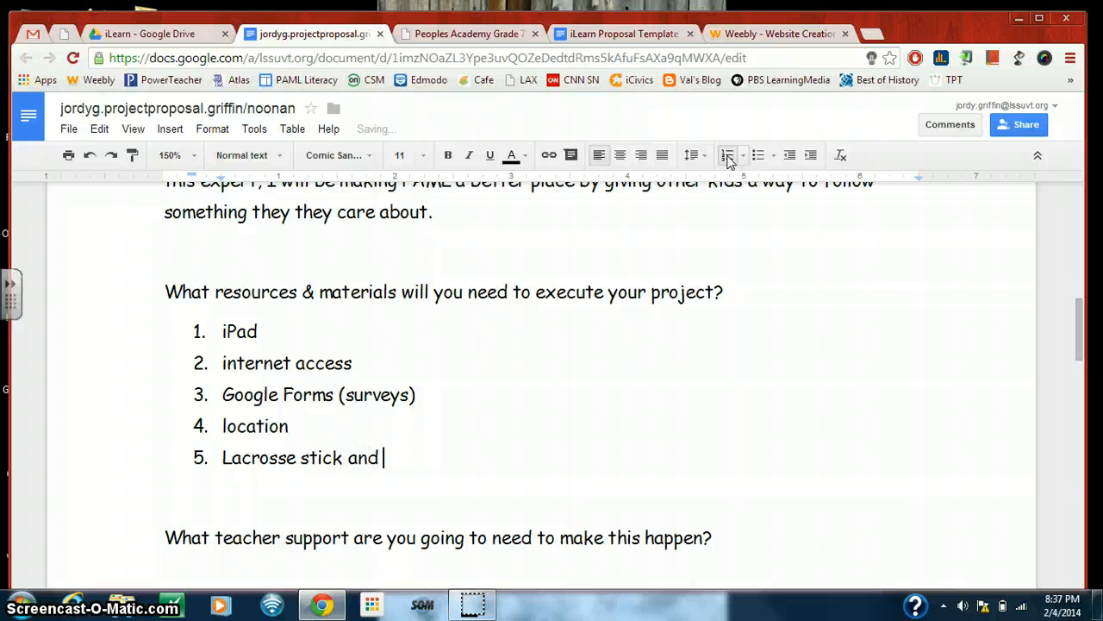
{"action": "type", "text": "lacrosse balls"}
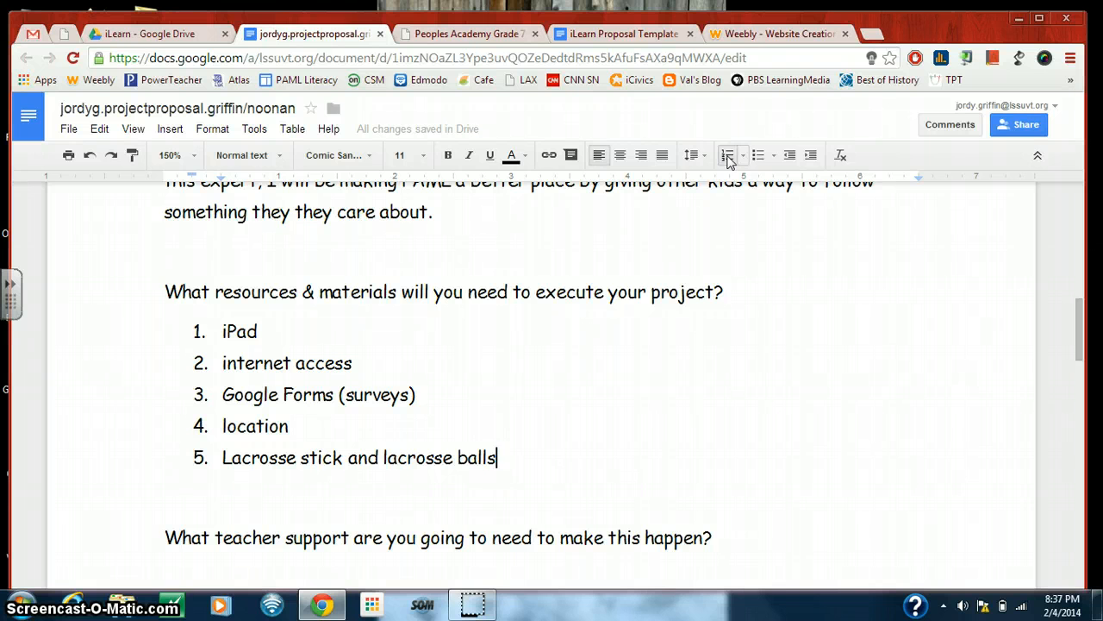
{"action": "left_click", "coordinate": [661, 221]}
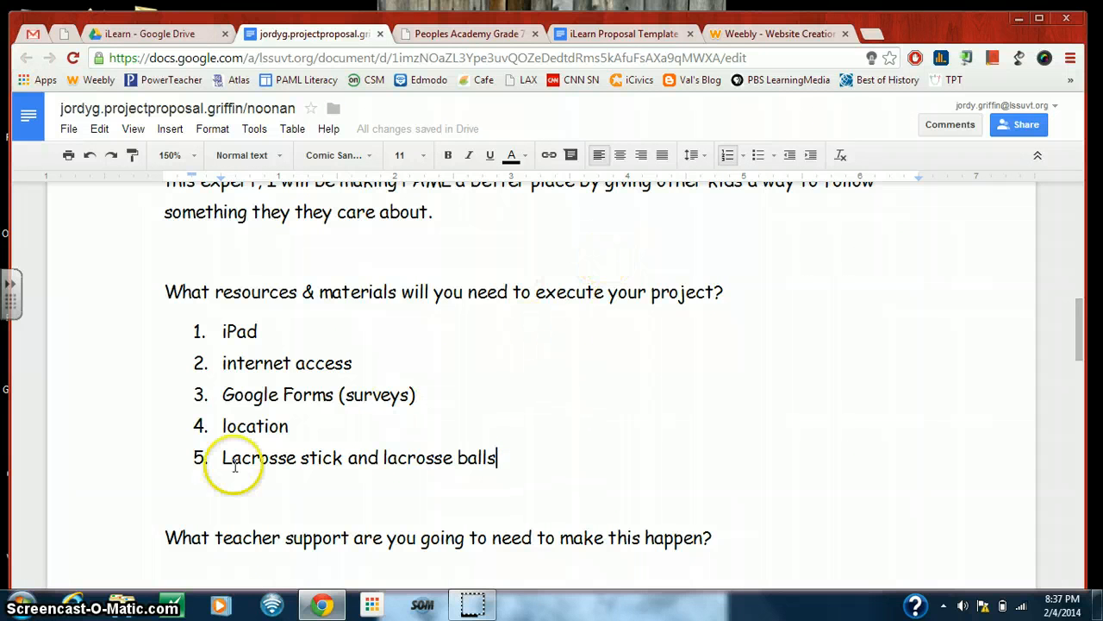
{"action": "left_click", "coordinate": [164, 535]}
{"action": "key", "text": "BackSpace"}
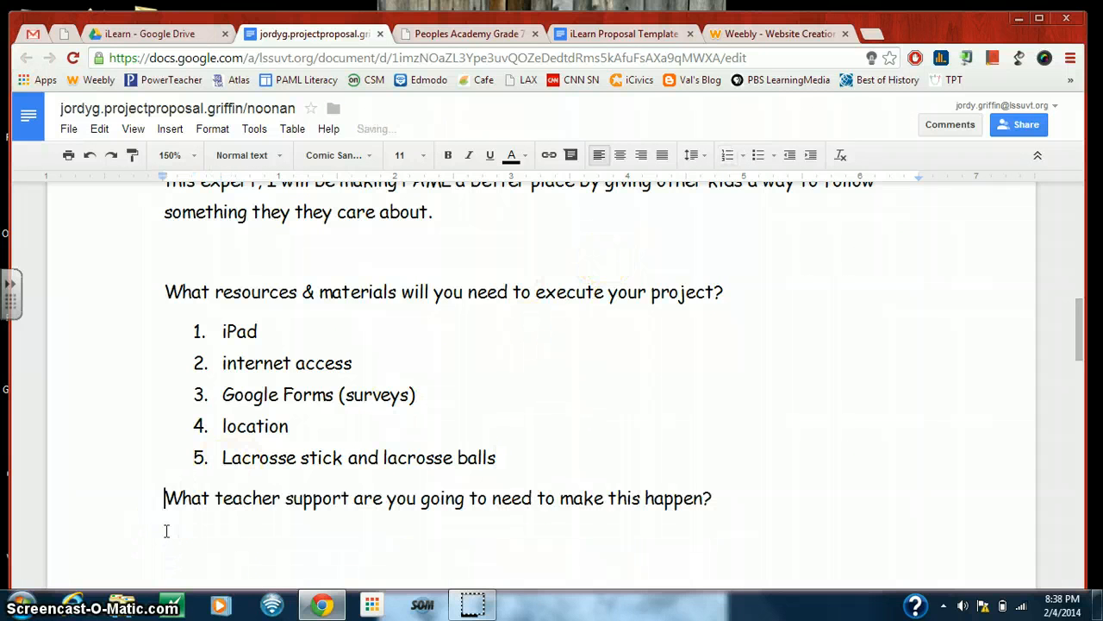
{"action": "key", "text": "Return"}
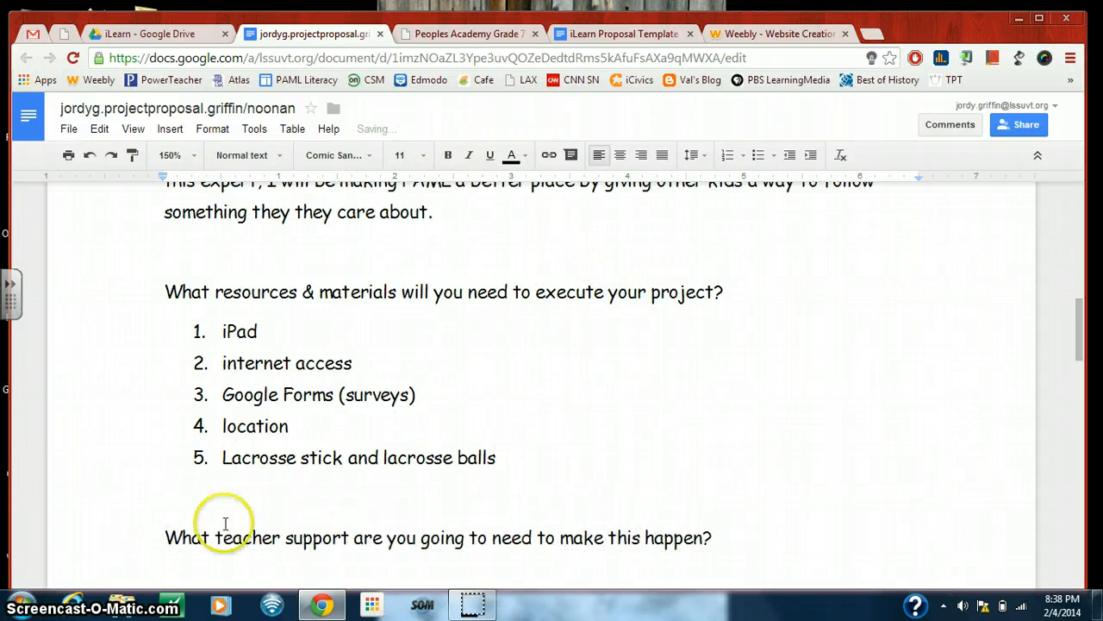
Start a numbered list under the teacher support question with "advice and advocacy from" followed by the two teachers' names
{"action": "scroll", "coordinate": [627, 405], "scroll_direction": "down", "scroll_amount": 1}
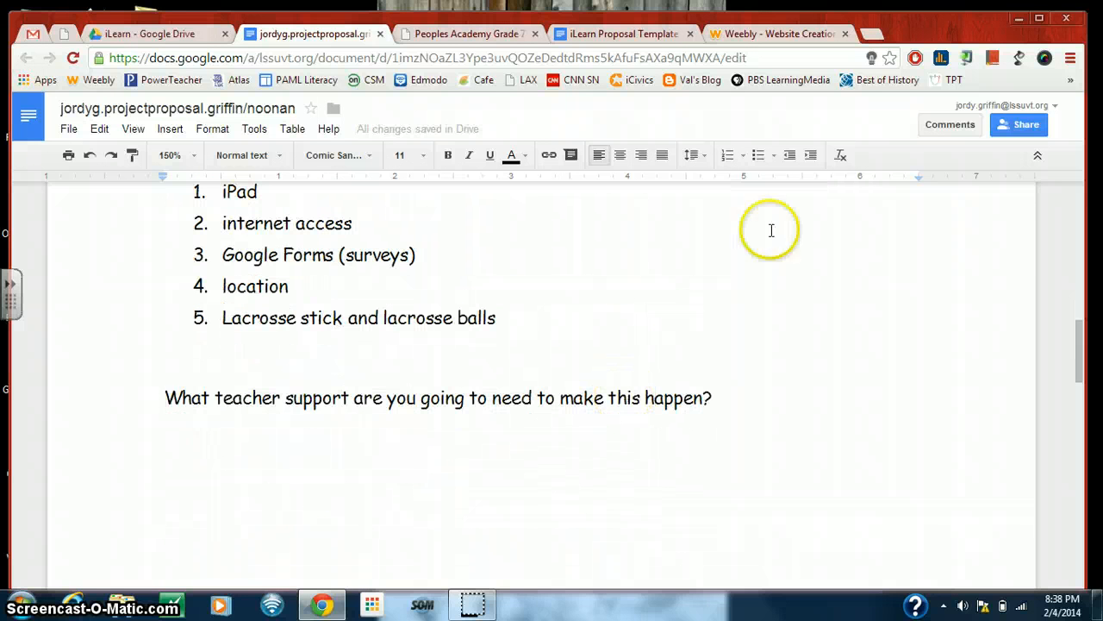
{"action": "left_click", "coordinate": [268, 465]}
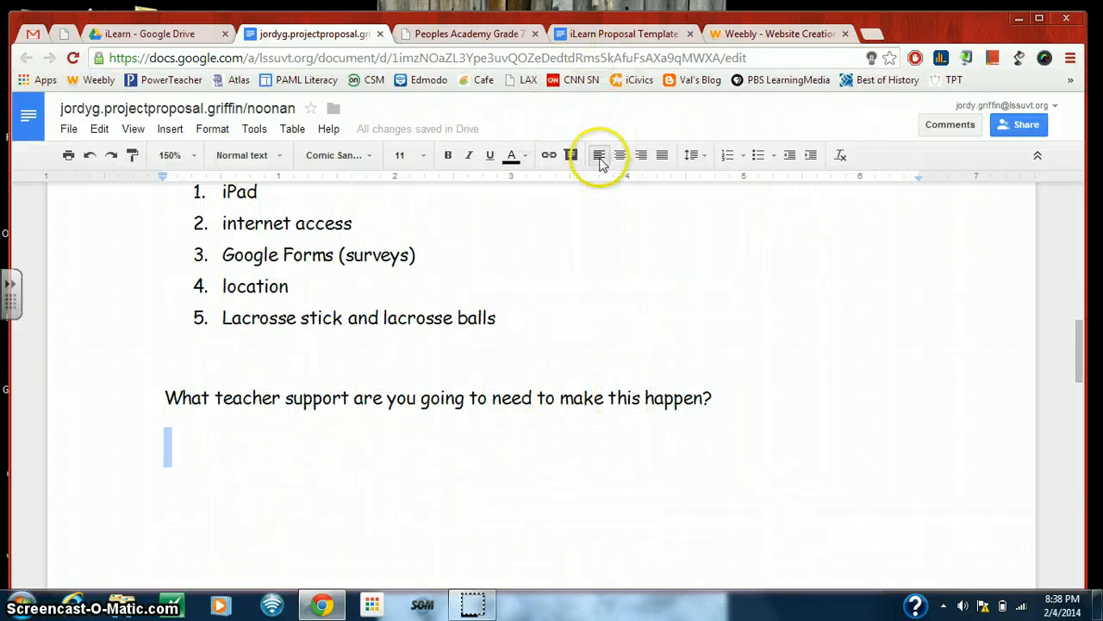
{"action": "left_click", "coordinate": [730, 163]}
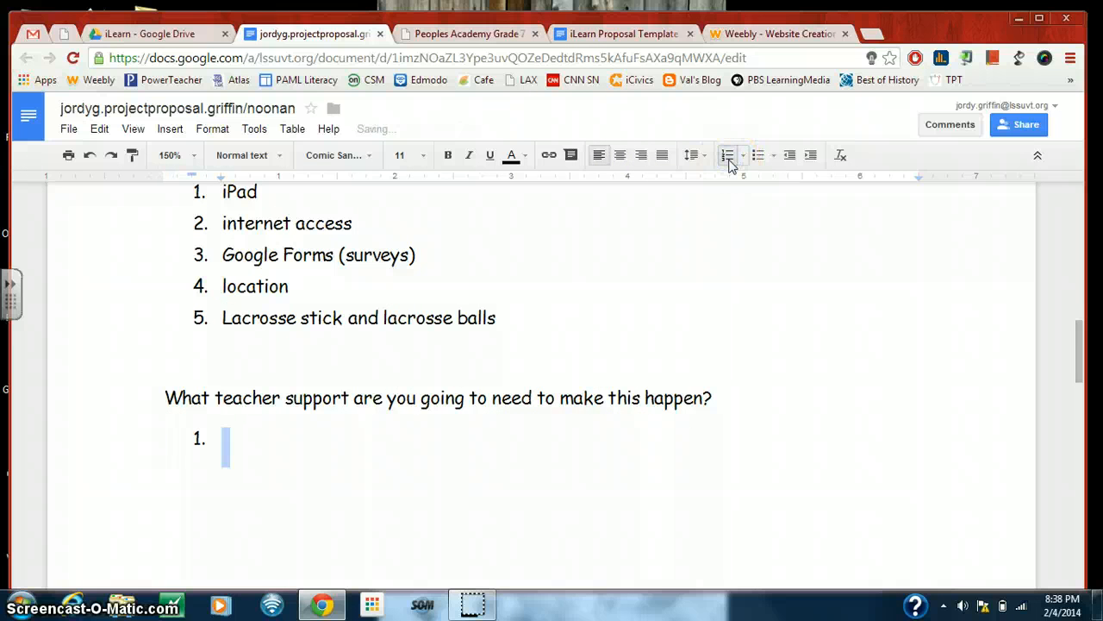
{"action": "type", "text": "ad"}
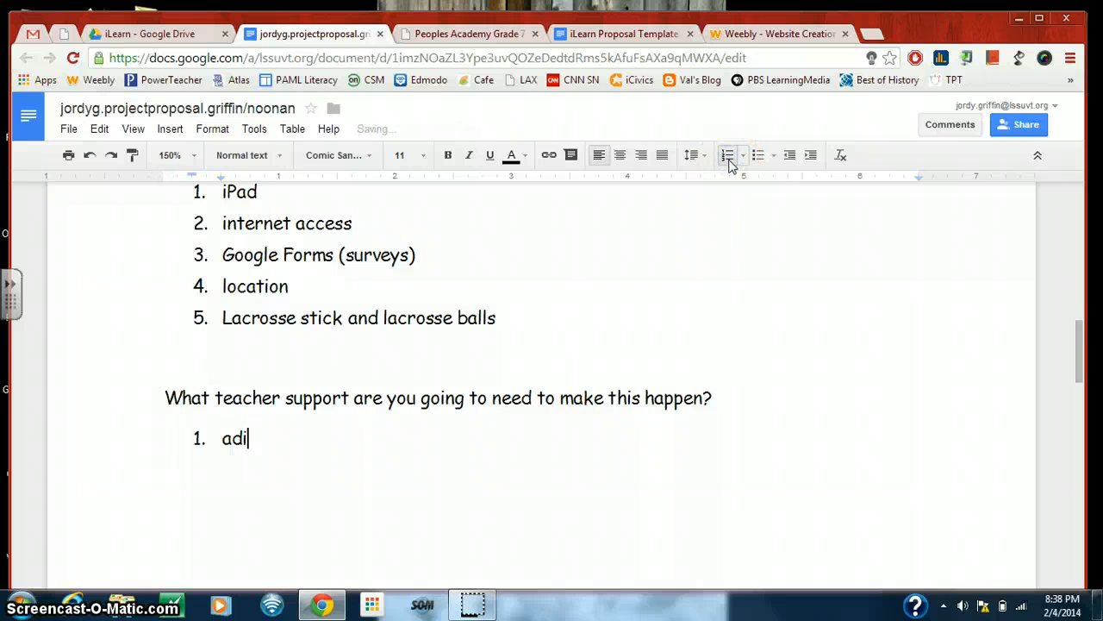
{"action": "type", "text": "vice and advoca"}
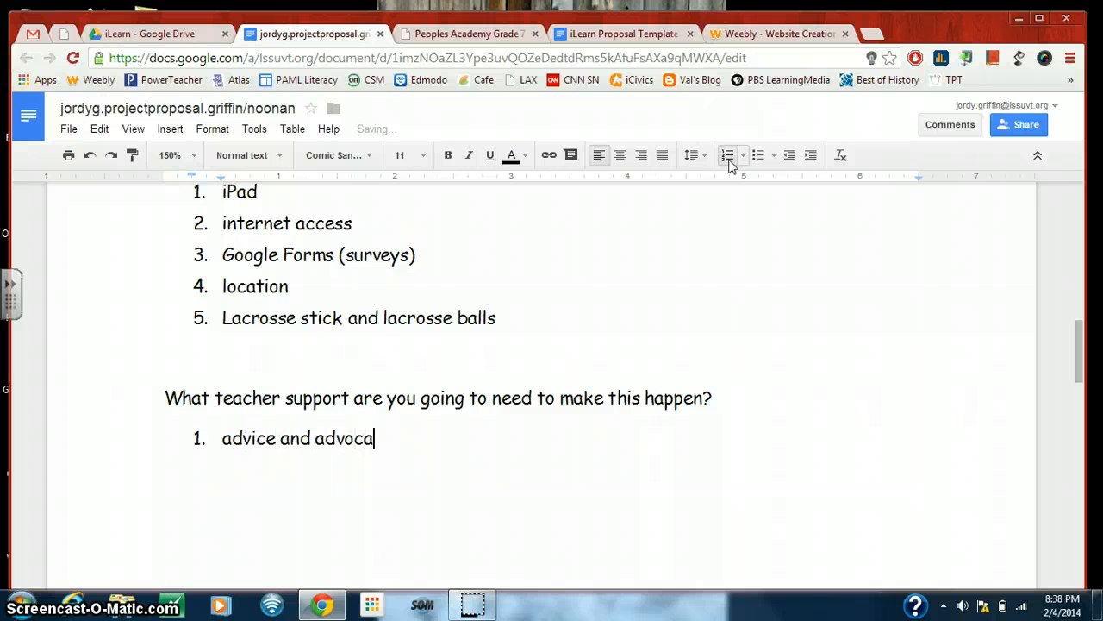
{"action": "type", "text": "cy from M"}
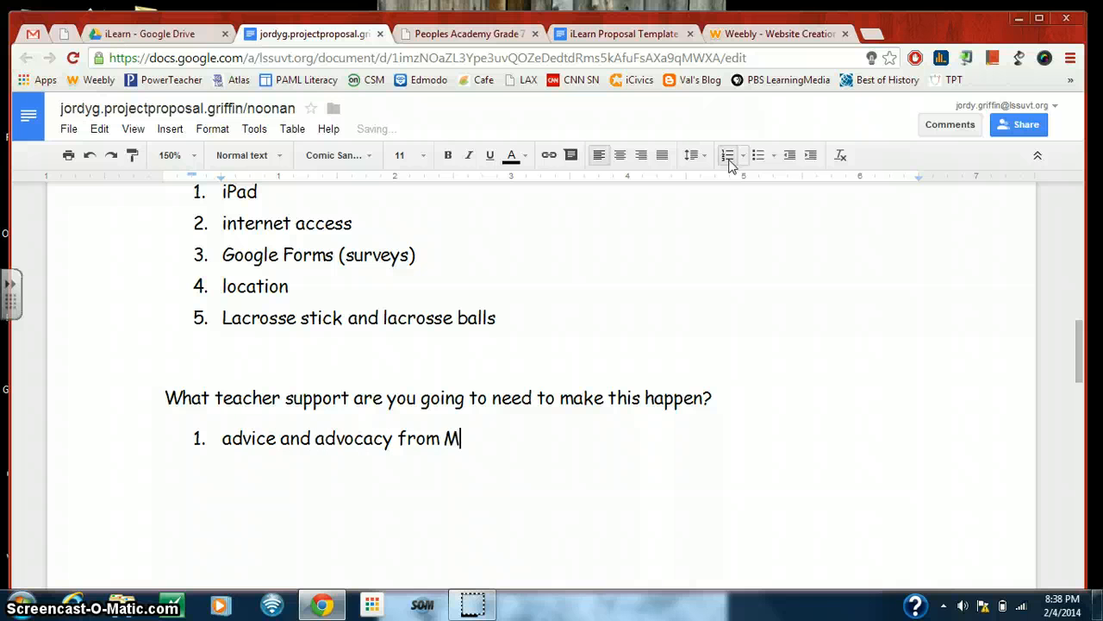
{"action": "type", "text": "r. G"}
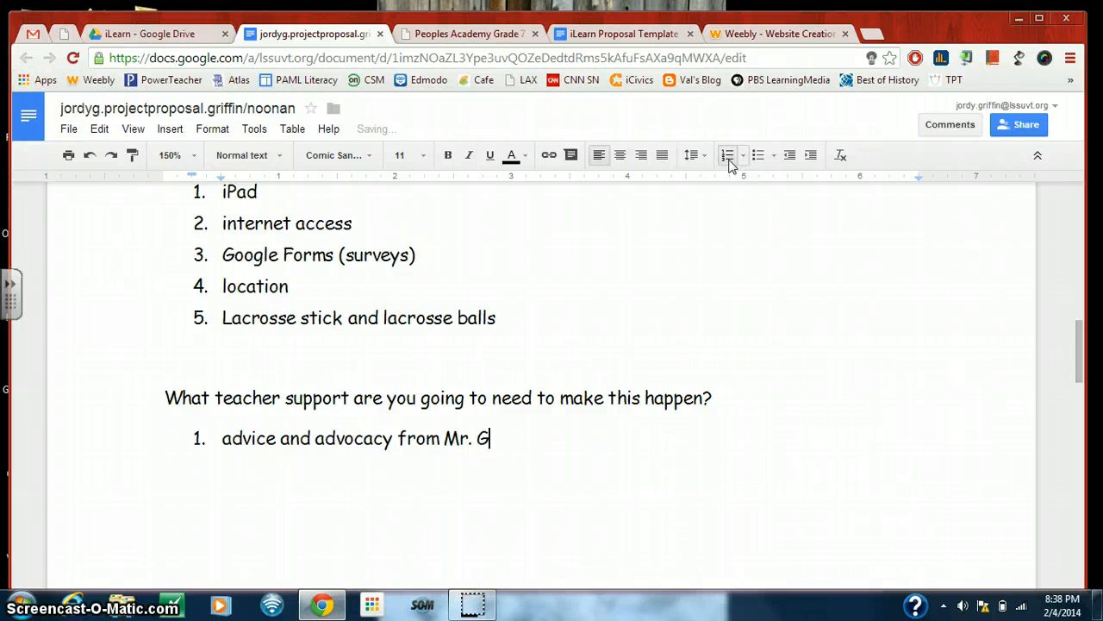
{"action": "type", "text": "riffin and "}
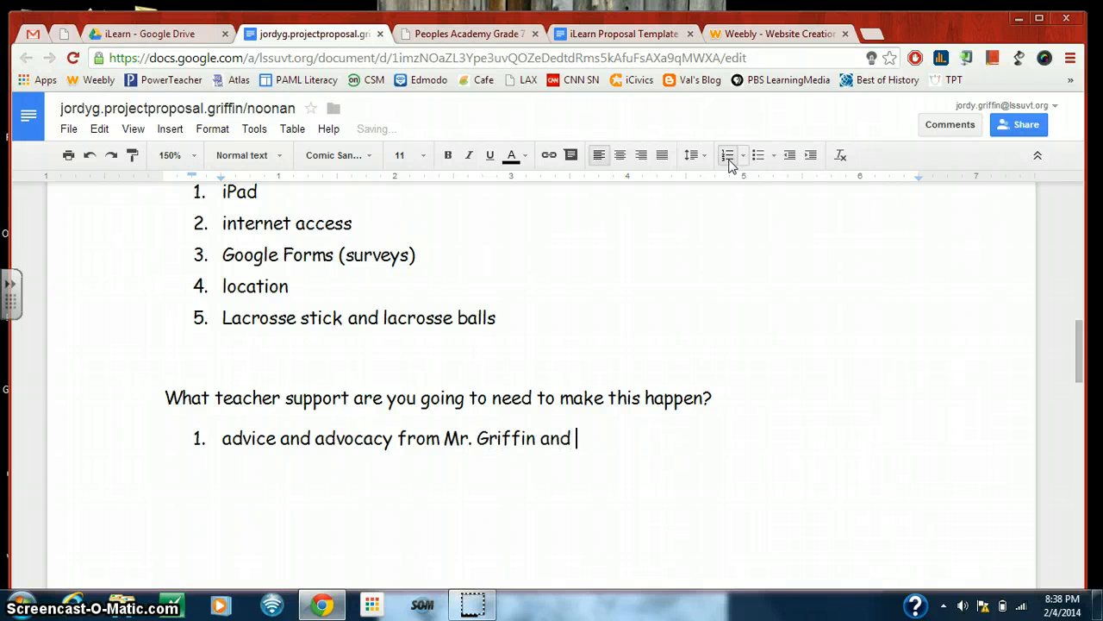
{"action": "type", "text": "Mr. Noonan"}
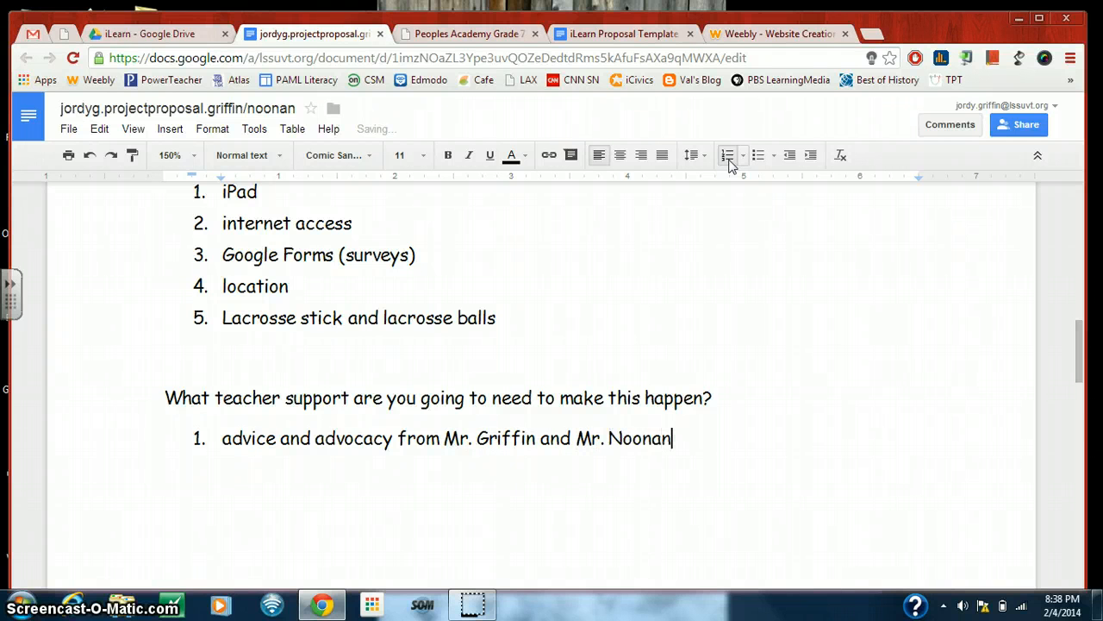
Add "principal permission and support for the class" as the second teacher support item and open a third item
{"action": "key", "text": "Return"}
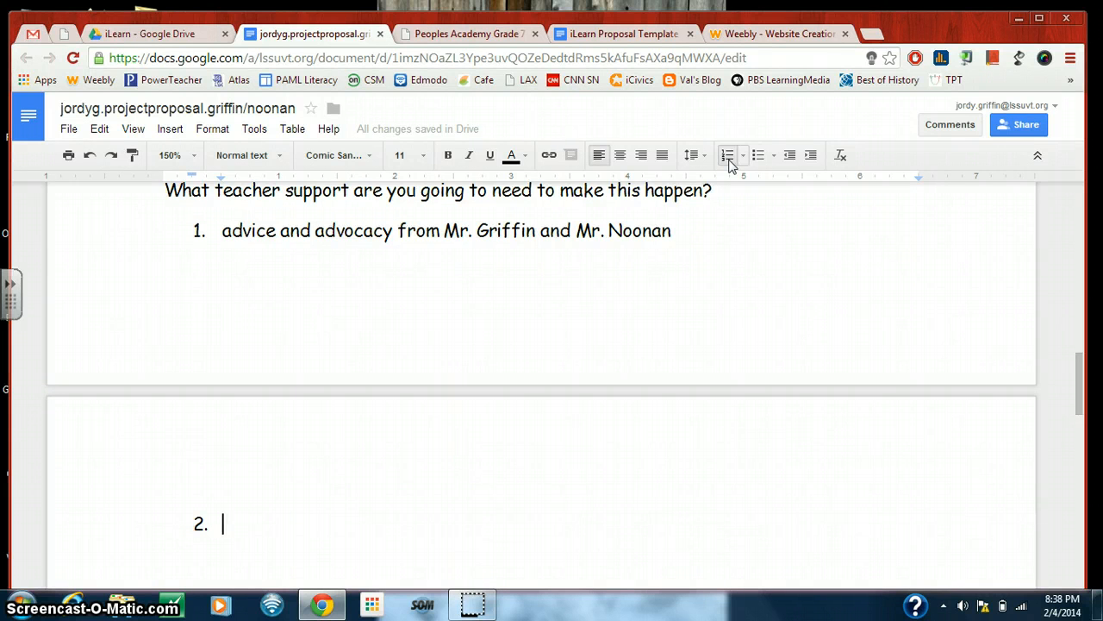
{"action": "type", "text": "prinicpa"}
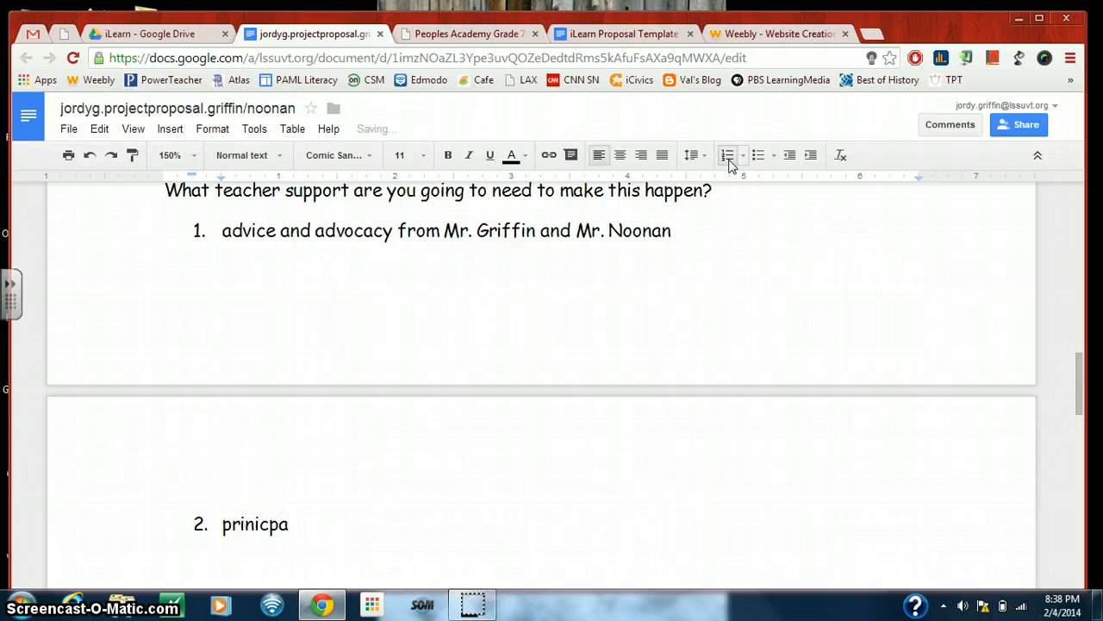
{"action": "type", "text": "l perm"}
{"action": "key", "text": "BackSpace"}
{"action": "key", "text": "BackSpace"}
{"action": "key", "text": "BackSpace"}
{"action": "key", "text": "BackSpace"}
{"action": "key", "text": "BackSpace"}
{"action": "key", "text": "BackSpace"}
{"action": "key", "text": "BackSpace"}
{"action": "key", "text": "BackSpace"}
{"action": "key", "text": "BackSpace"}
{"action": "key", "text": "BackSpace"}
{"action": "type", "text": "cipal perme"}
{"action": "key", "text": "BackSpace"}
{"action": "type", "text": "ission and "}
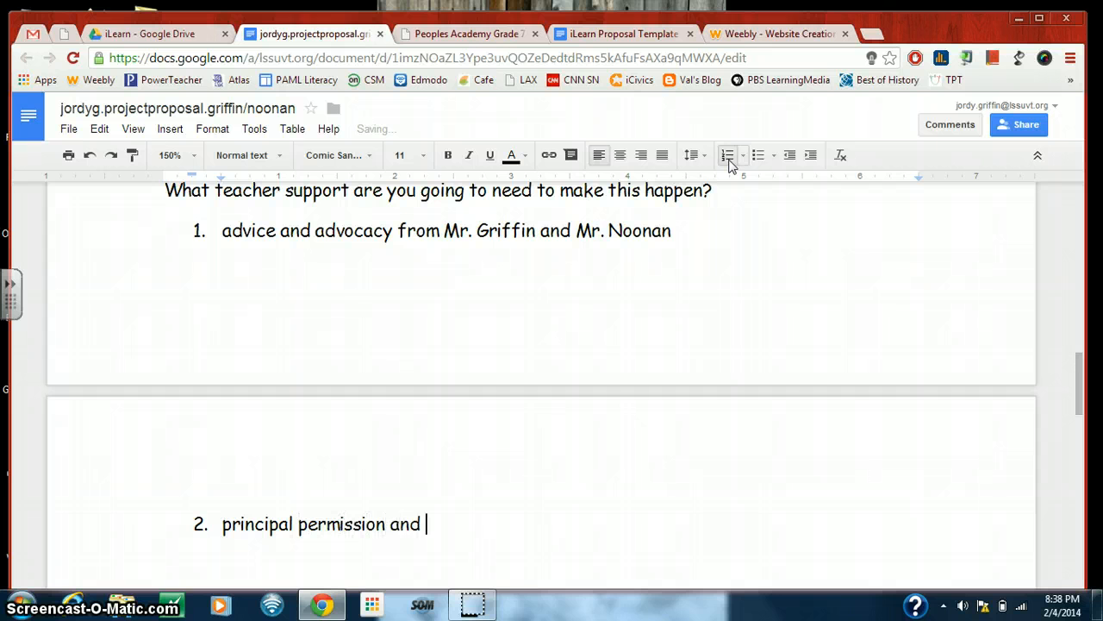
{"action": "type", "text": "support fot e"}
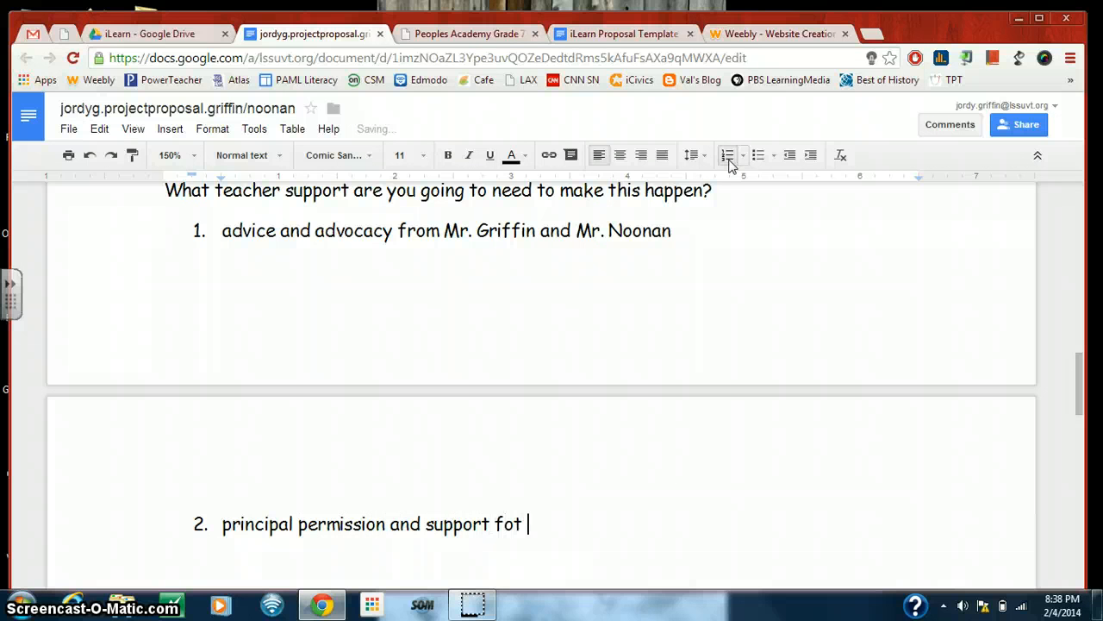
{"action": "key", "text": "BackSpace"}
{"action": "key", "text": "BackSpace"}
{"action": "key", "text": "BackSpace"}
{"action": "key", "text": "BackSpace"}
{"action": "type", "text": "r the class"}
{"action": "key", "text": "Return"}
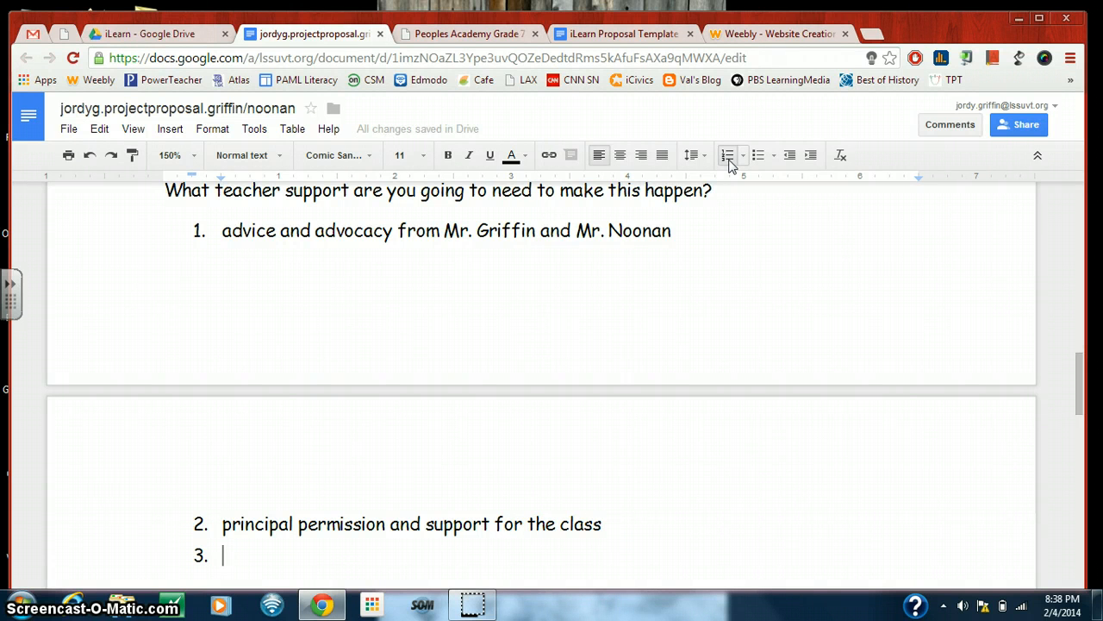
Add "a teacher to run the class" as the third teacher support item and open a fourth item
{"action": "type", "text": "a teac"}
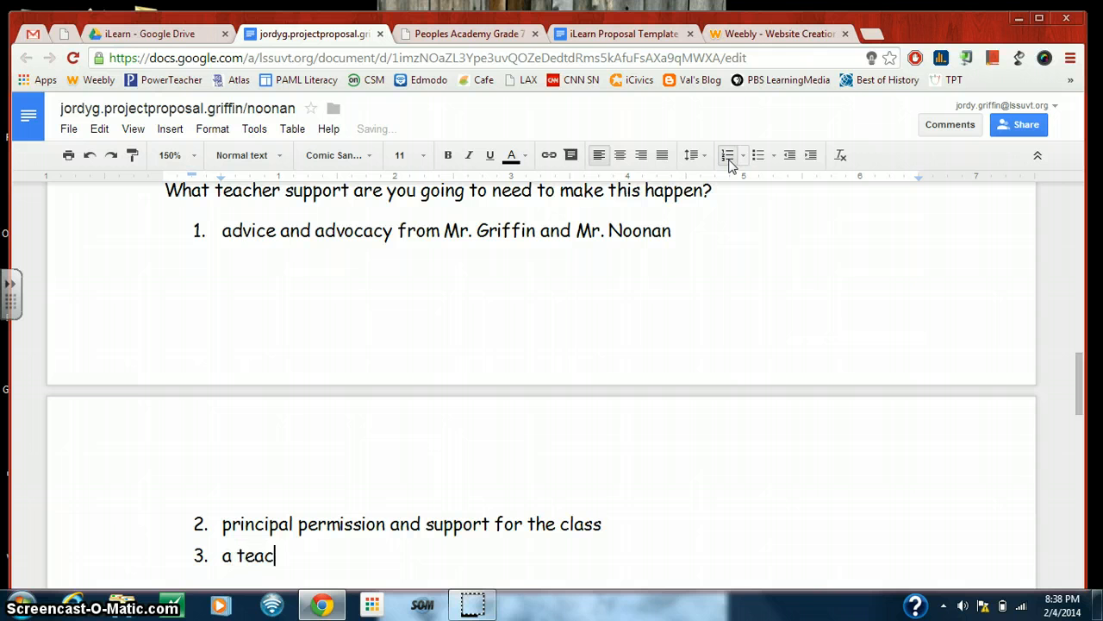
{"action": "type", "text": "her to ru"}
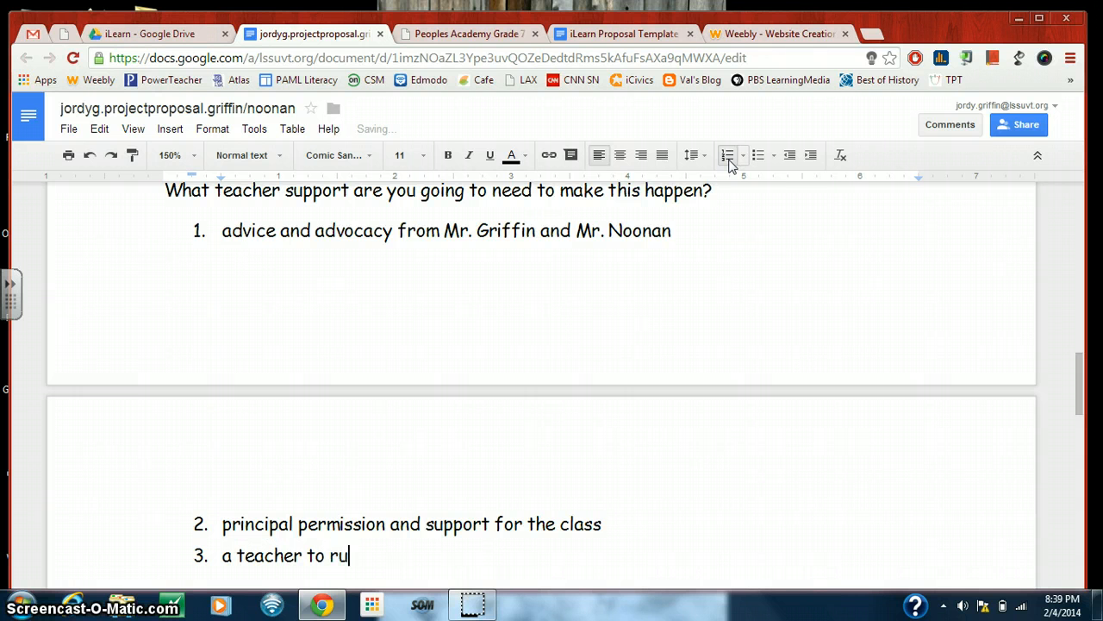
{"action": "type", "text": "n the class"}
{"action": "key", "text": "Return"}
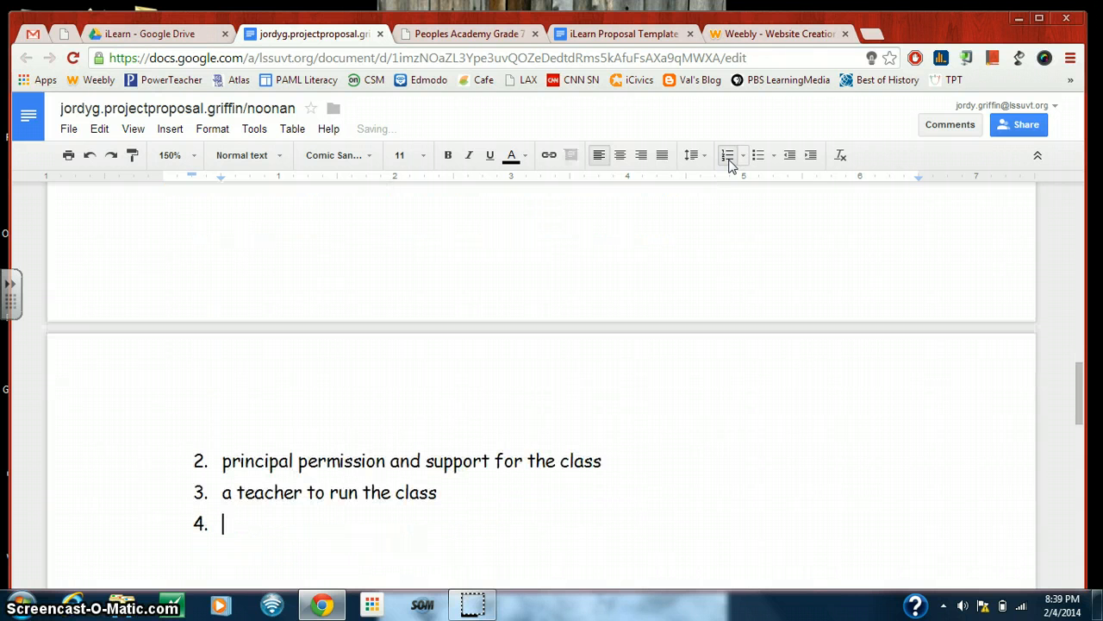
Enter "athletic director - for field space and acess to equipment" as the fourth teacher support item
{"action": "type", "text": "athletic director"}
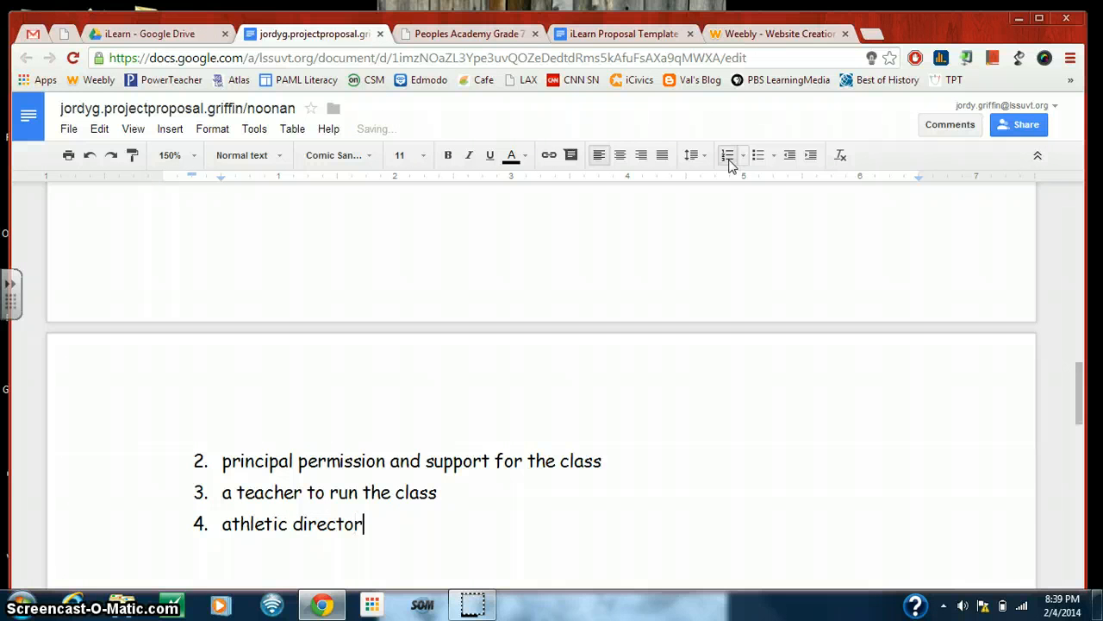
{"action": "type", "text": " - for "}
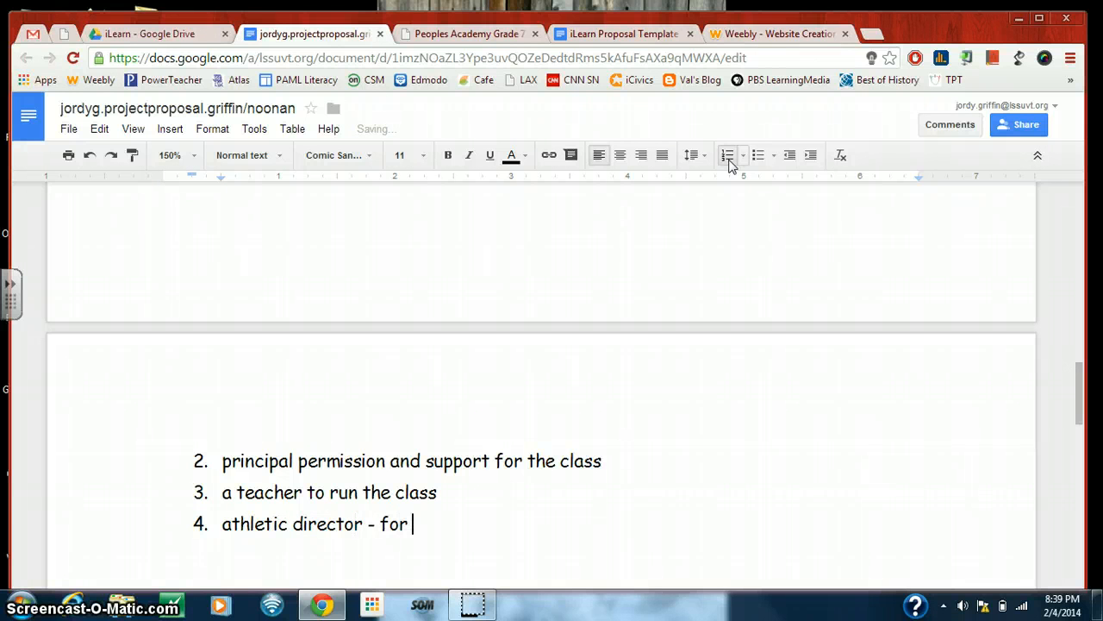
{"action": "type", "text": "filed"}
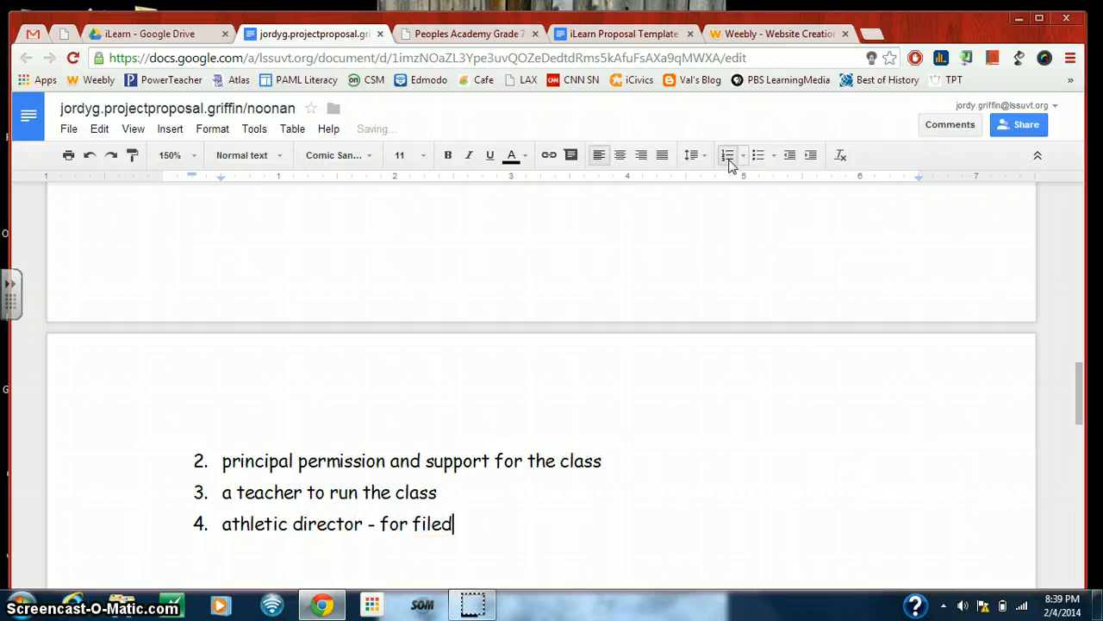
{"action": "key", "text": "BackSpace"}
{"action": "key", "text": "BackSpace"}
{"action": "key", "text": "BackSpace"}
{"action": "type", "text": "eld space and a"}
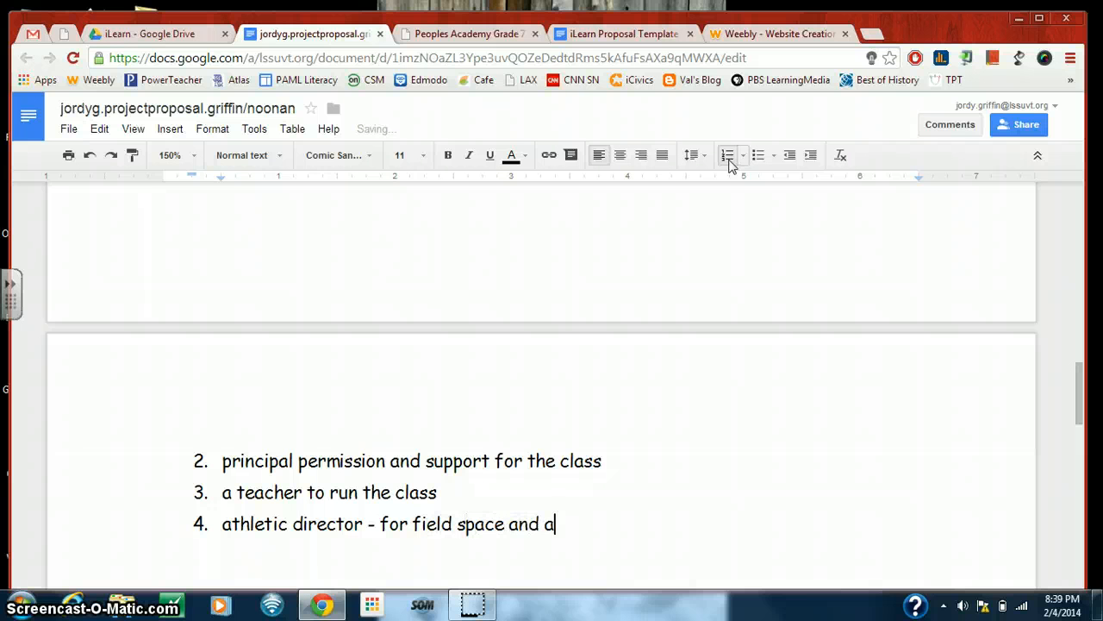
{"action": "type", "text": "cess to e"}
{"action": "type", "text": "qu"}
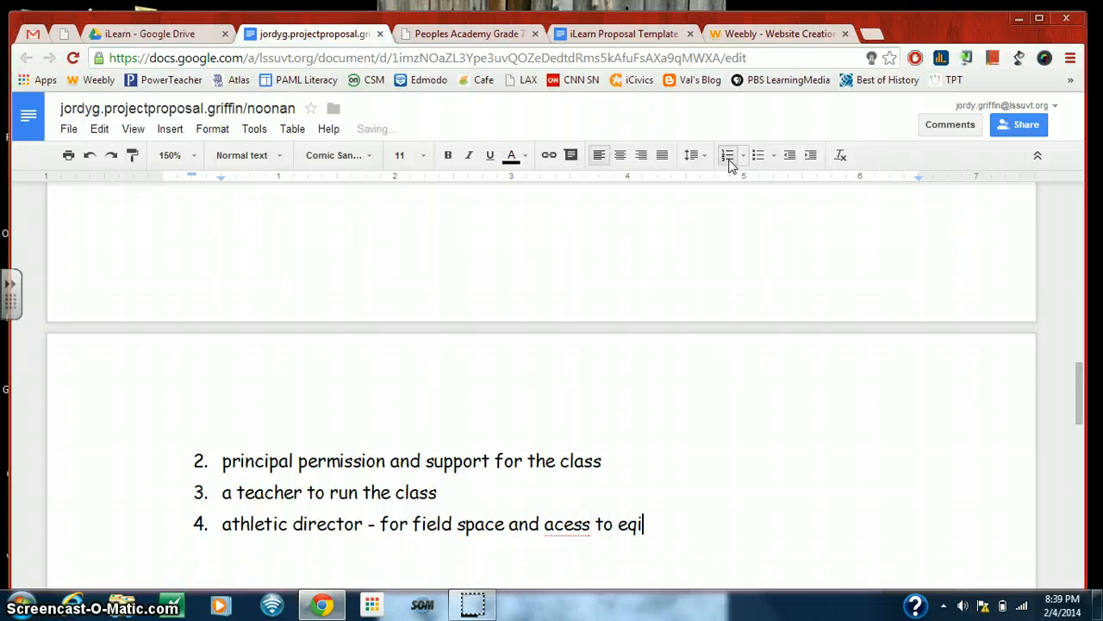
{"action": "type", "text": "ipment"}
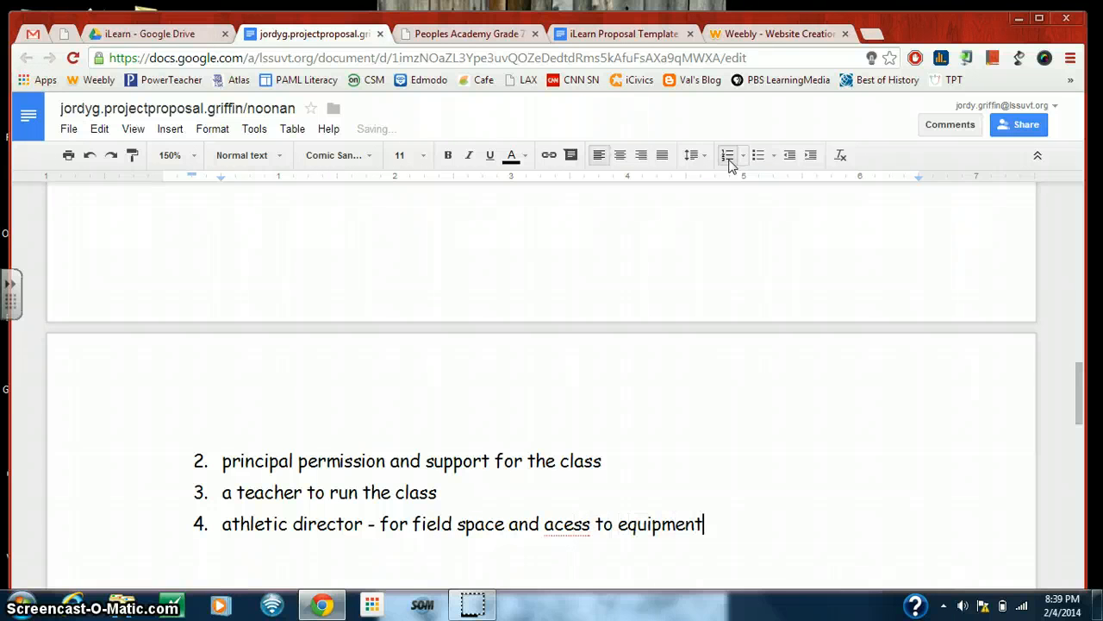
Correct the misspelled word in the athletic director item to "access"
{"action": "left_click", "coordinate": [555, 523]}
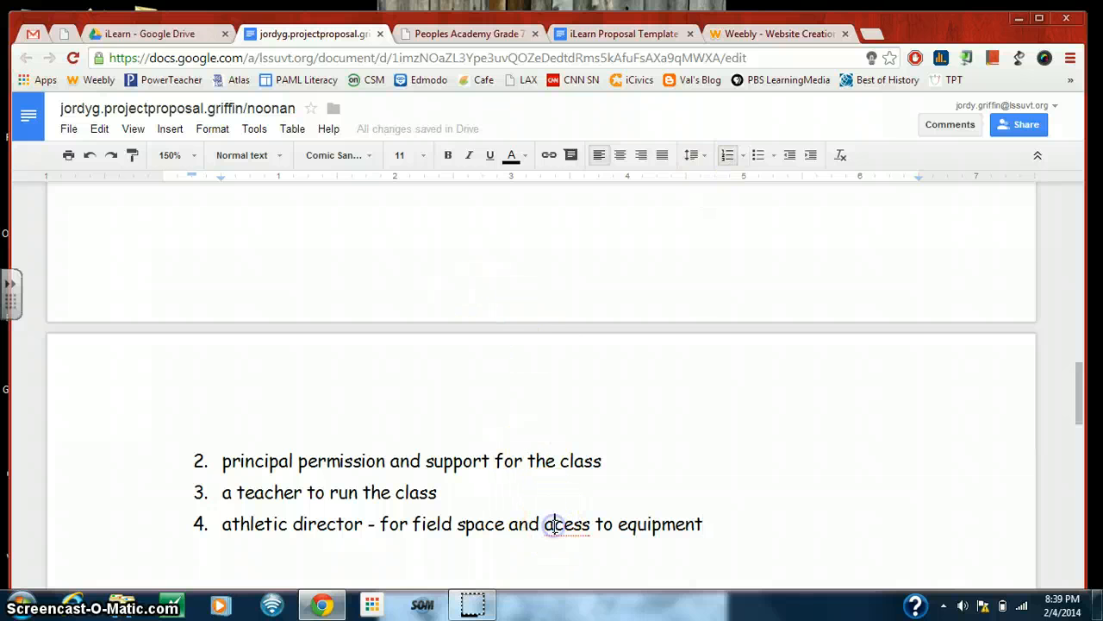
{"action": "type", "text": "c"}
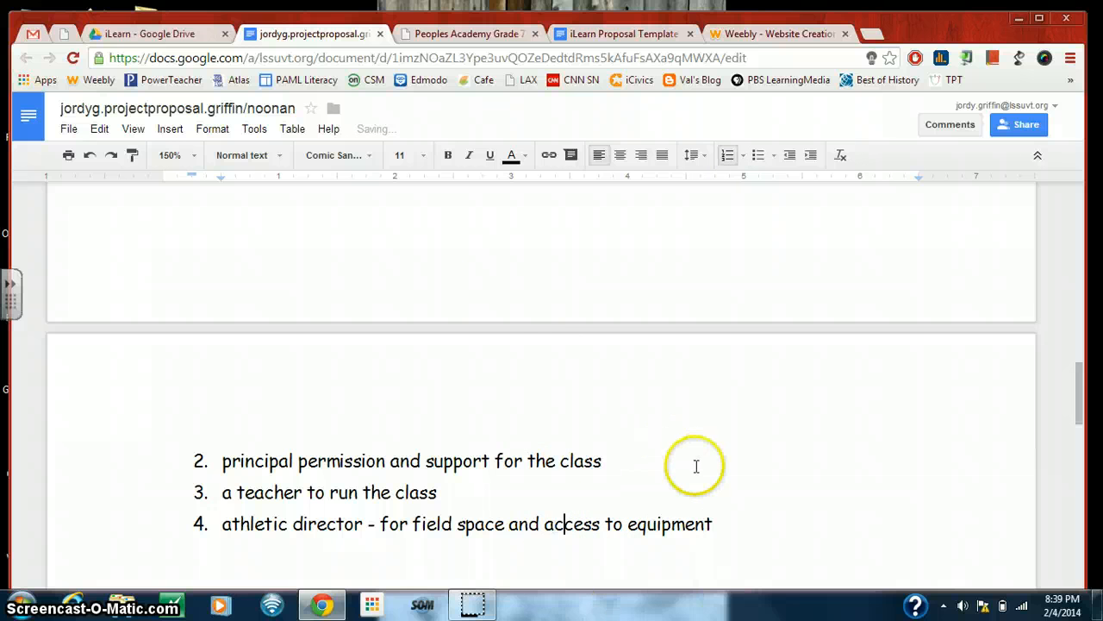
{"action": "scroll", "coordinate": [700, 476], "scroll_direction": "up", "scroll_amount": 1}
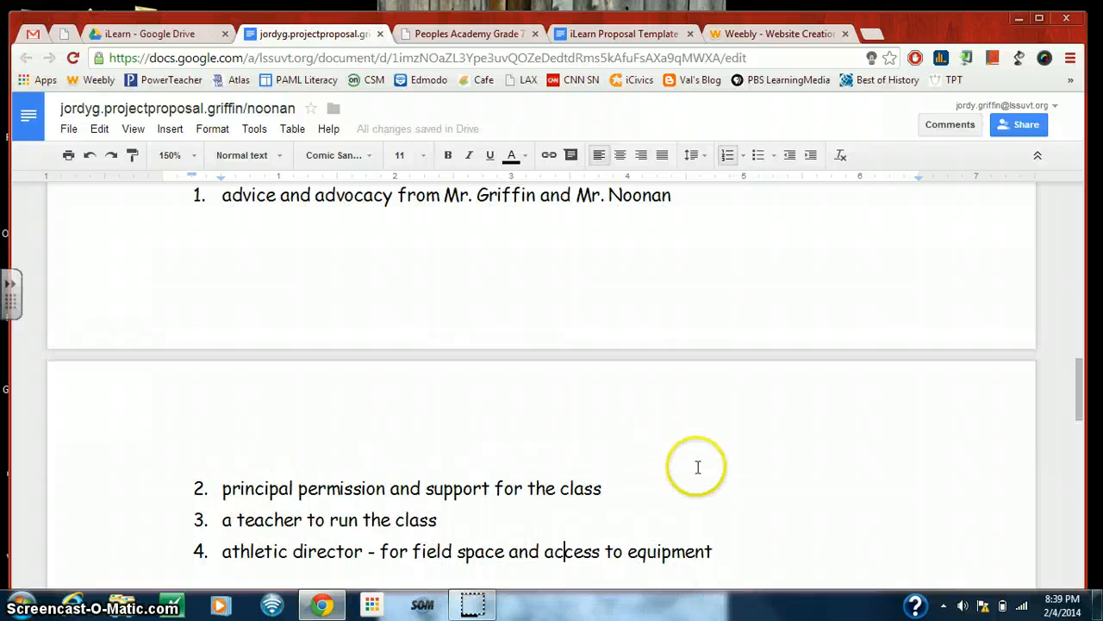
{"action": "scroll", "coordinate": [756, 513], "scroll_direction": "down", "scroll_amount": 1}
{"action": "left_click", "coordinate": [724, 524]}
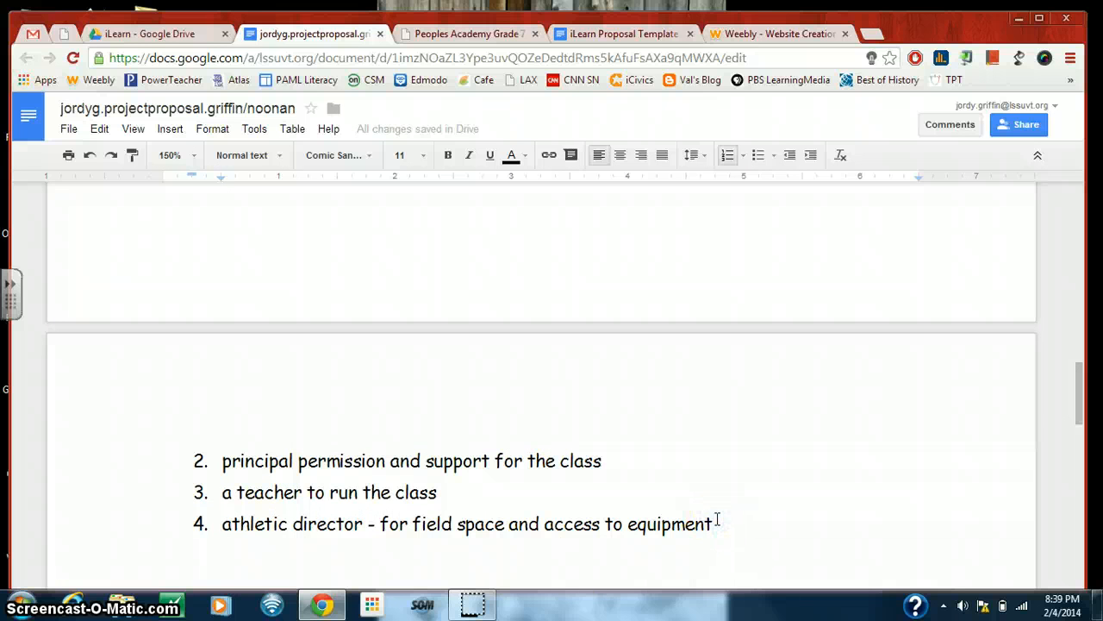
Review the question about displaying learning and the final product, together with the Learning Display Possibilities list
{"action": "scroll", "coordinate": [717, 519], "scroll_direction": "down", "scroll_amount": 3}
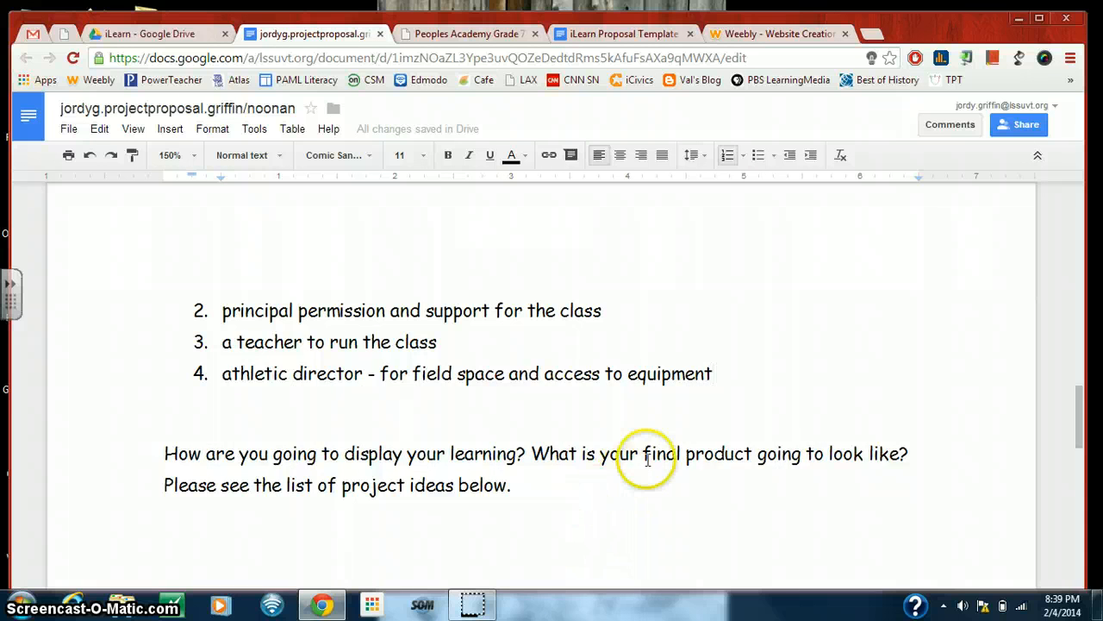
{"action": "scroll", "coordinate": [647, 464], "scroll_direction": "down", "scroll_amount": 3}
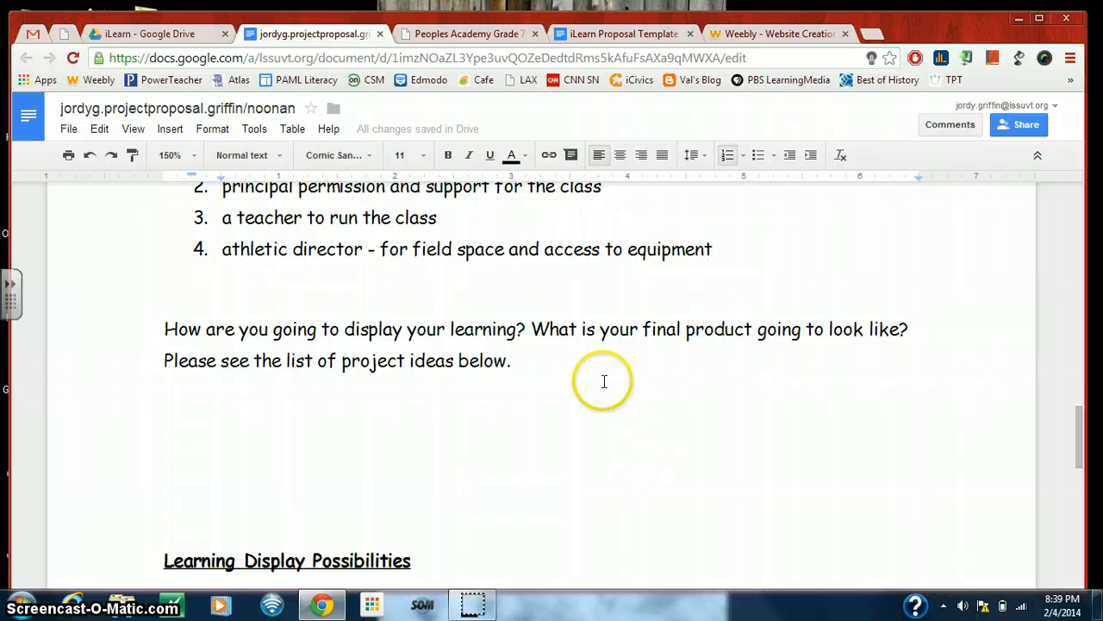
{"action": "scroll", "coordinate": [604, 381], "scroll_direction": "down", "scroll_amount": 4}
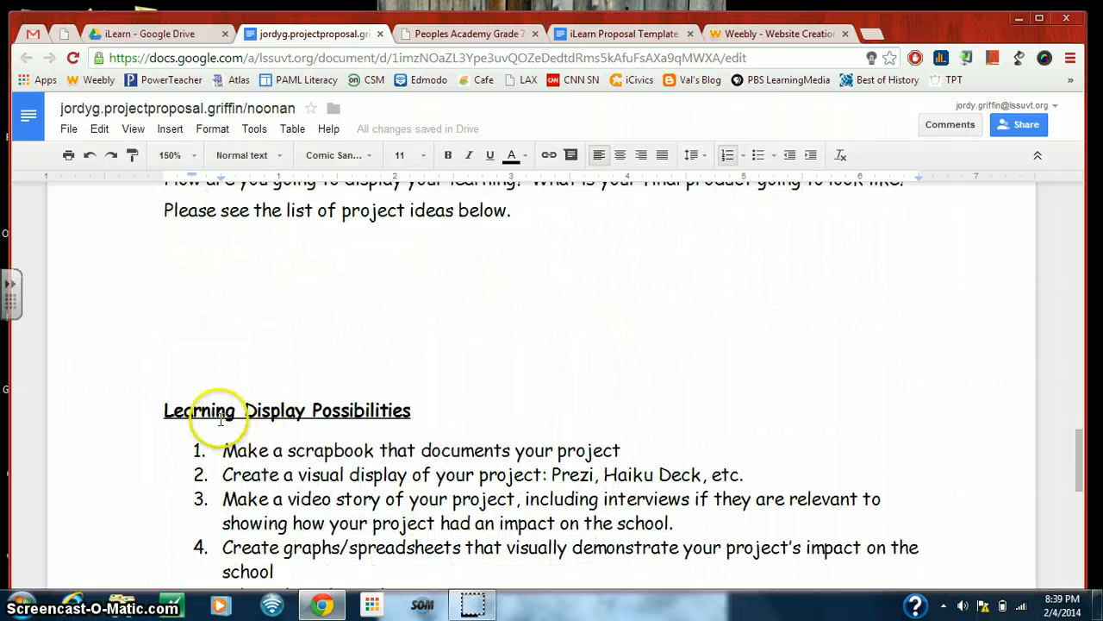
{"action": "scroll", "coordinate": [207, 422], "scroll_direction": "down", "scroll_amount": 2}
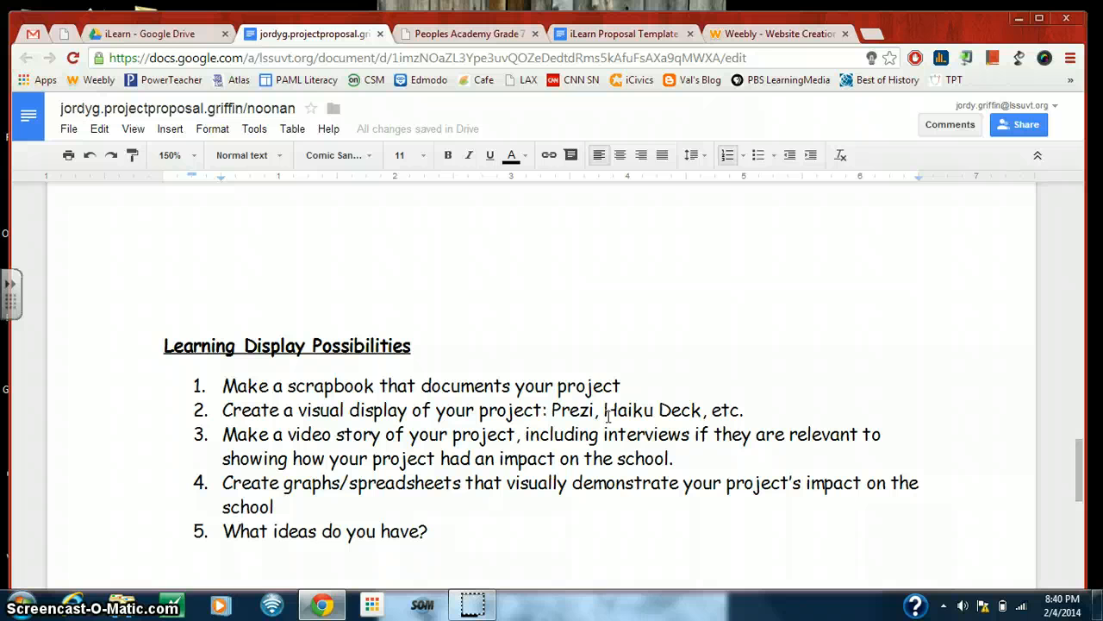
{"action": "scroll", "coordinate": [608, 414], "scroll_direction": "up", "scroll_amount": 1}
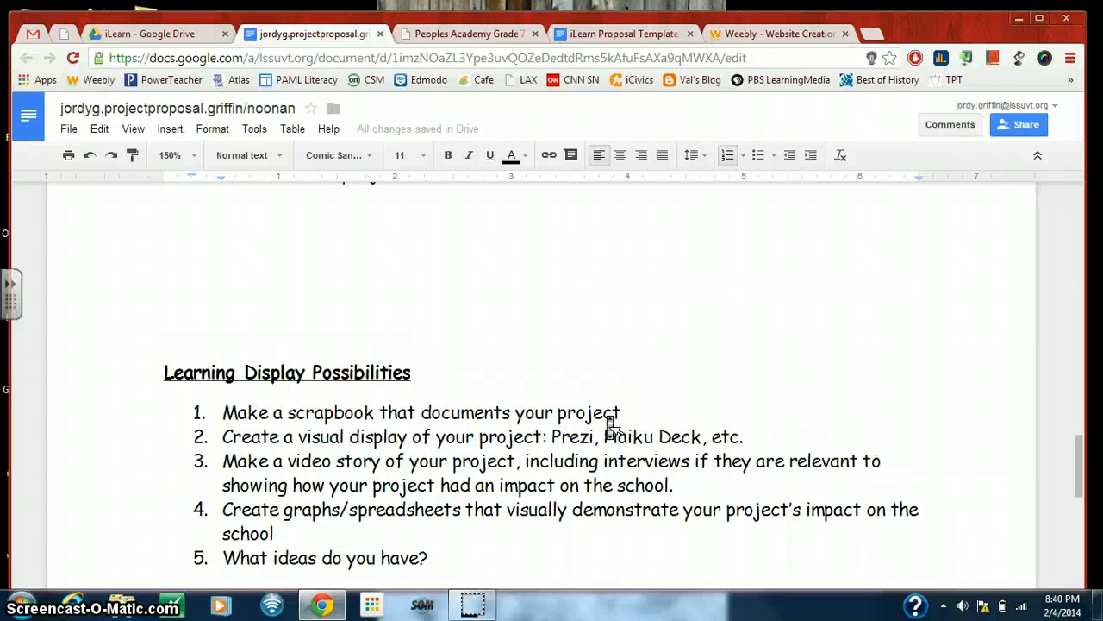
{"action": "left_click", "coordinate": [431, 290]}
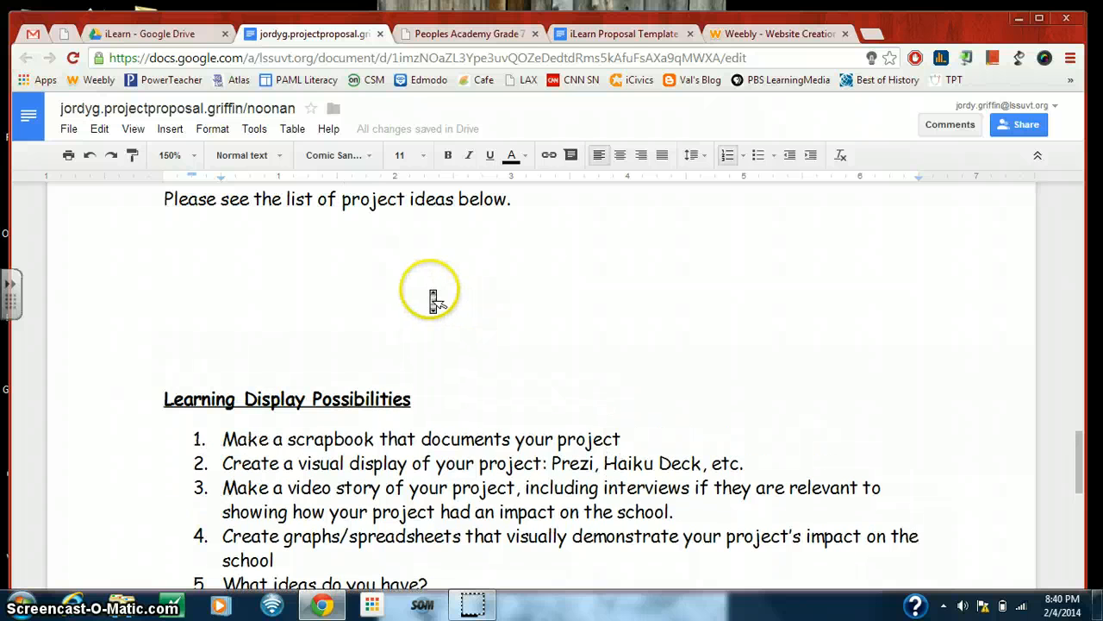
{"action": "scroll", "coordinate": [431, 291], "scroll_direction": "up", "scroll_amount": 2}
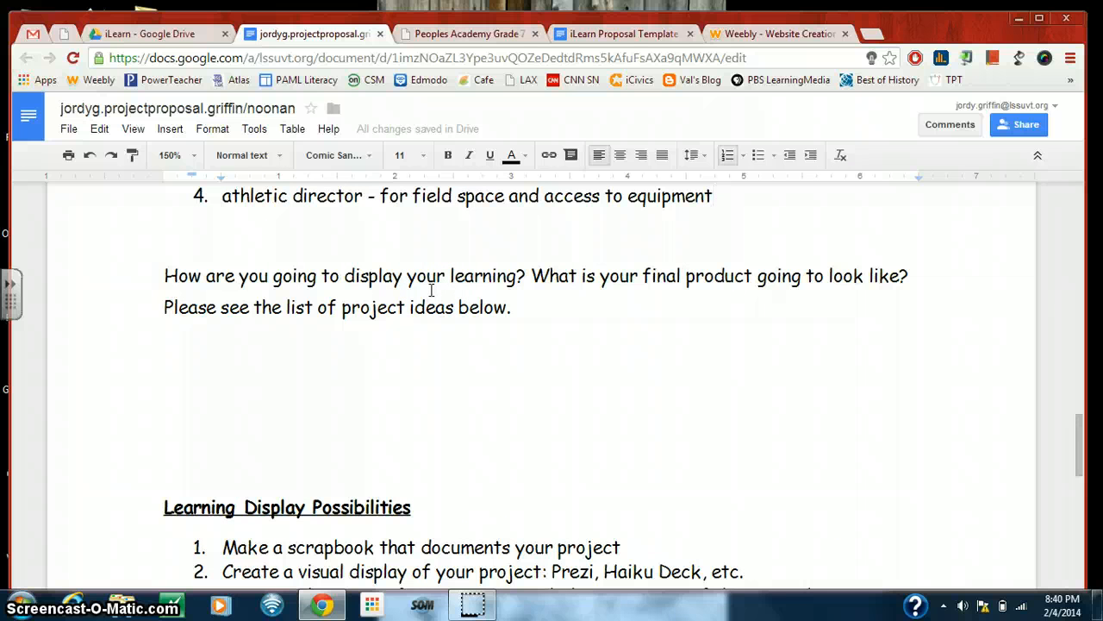
{"action": "scroll", "coordinate": [431, 291], "scroll_direction": "down", "scroll_amount": 2}
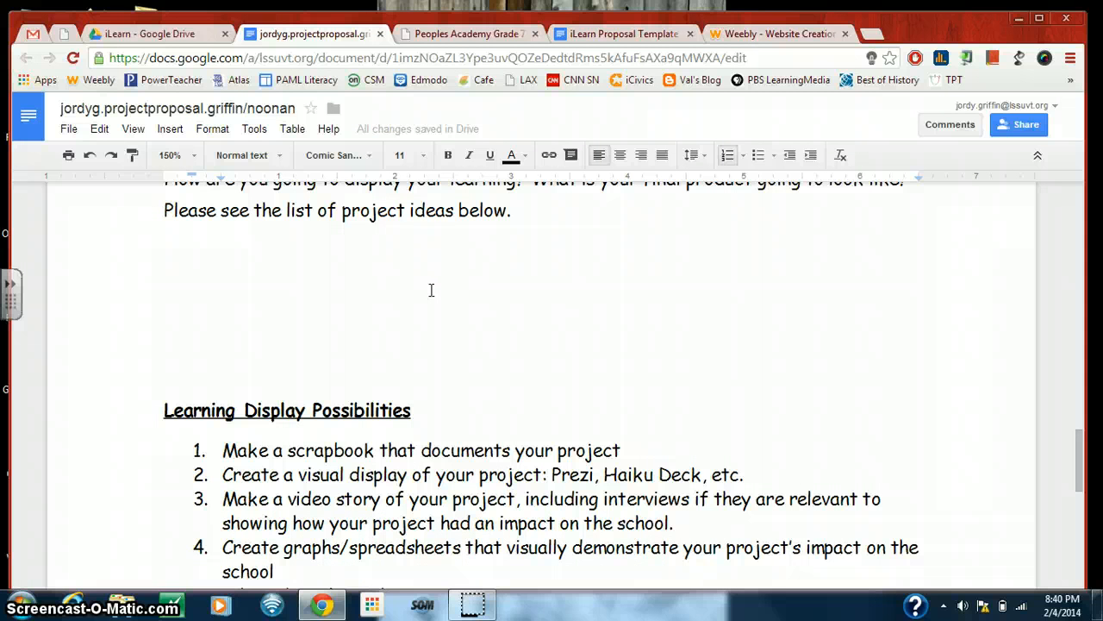
Start the answer under the final product question with "I am going to make a video story of my project"
{"action": "double_click", "coordinate": [418, 276]}
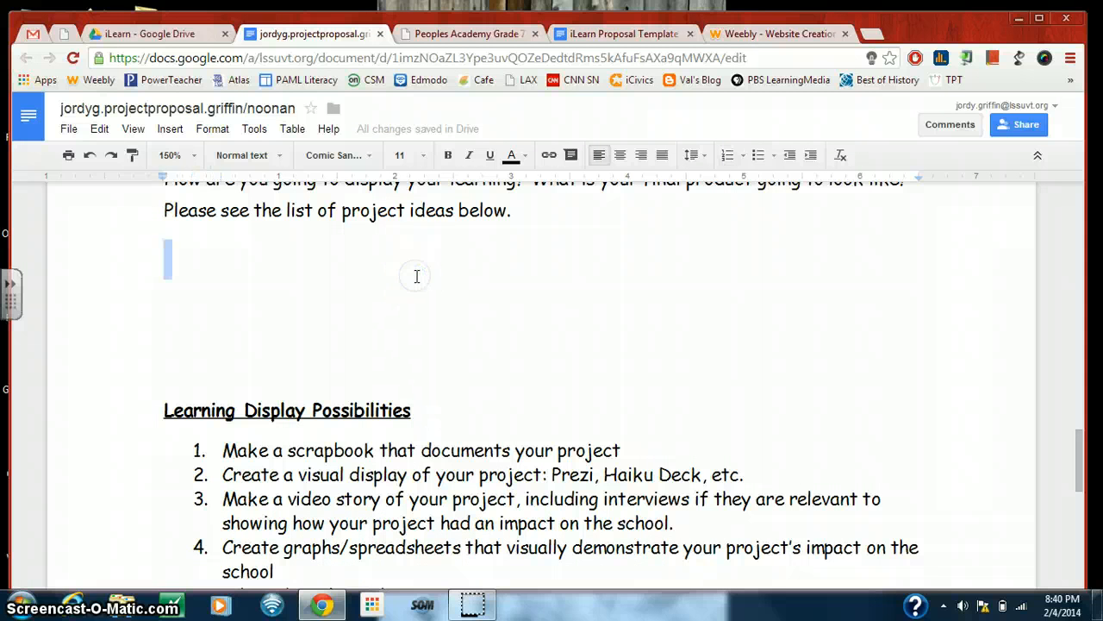
{"action": "type", "text": "I am going to make a "}
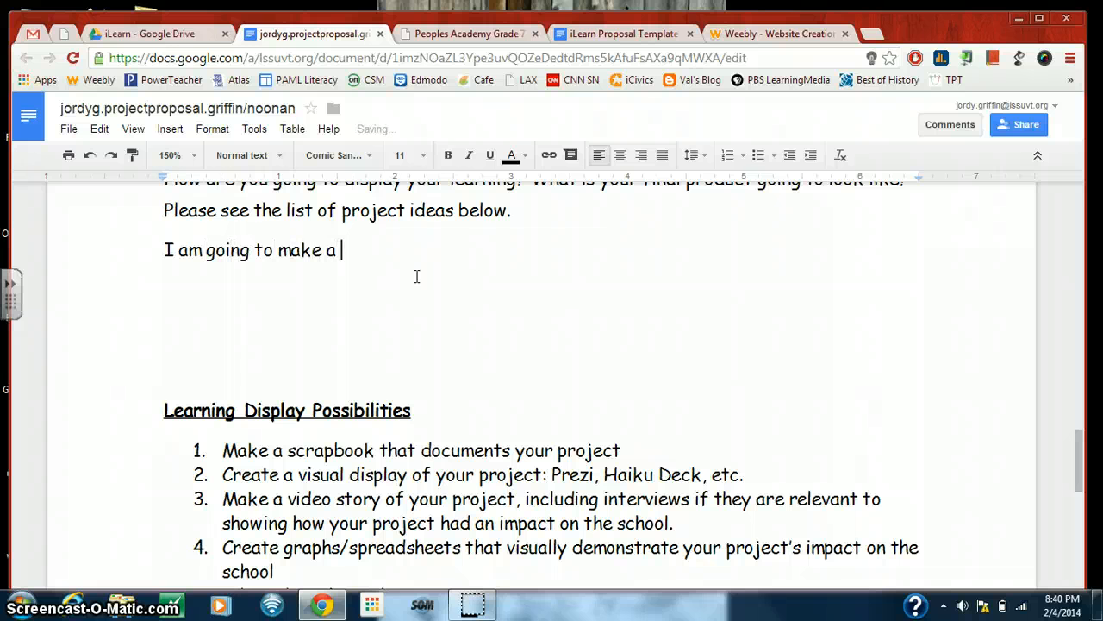
{"action": "type", "text": "ideo"}
{"action": "key", "text": "BackSpace"}
{"action": "key", "text": "BackSpace"}
{"action": "key", "text": "BackSpace"}
{"action": "key", "text": "BackSpace"}
{"action": "key", "text": "BackSpace"}
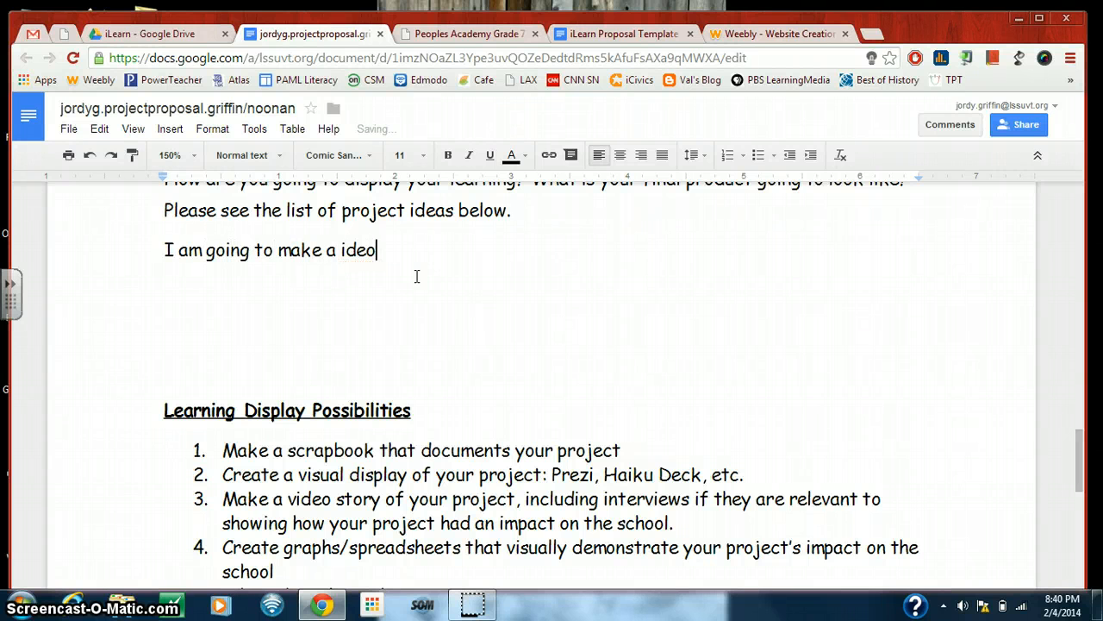
{"action": "type", "text": "sid"}
{"action": "type", "text": "eo"}
{"action": "key", "text": "BackSpace"}
{"action": "key", "text": "BackSpace"}
{"action": "key", "text": "BackSpace"}
{"action": "key", "text": "BackSpace"}
{"action": "key", "text": "BackSpace"}
{"action": "key", "text": "BackSpace"}
{"action": "type", "text": "video story "}
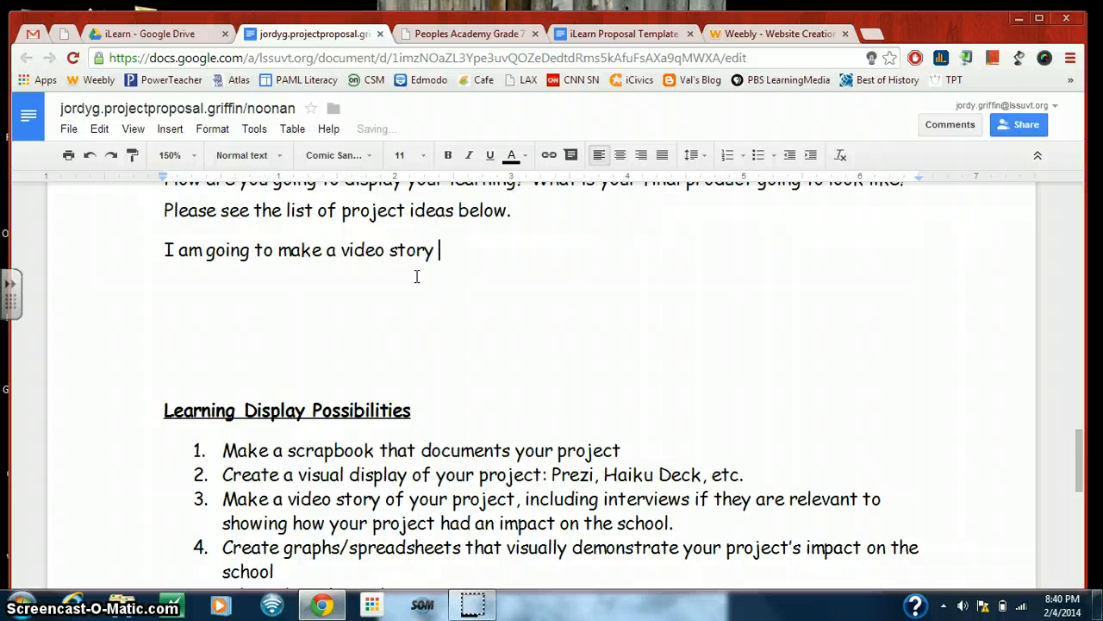
{"action": "type", "text": "of my project"}
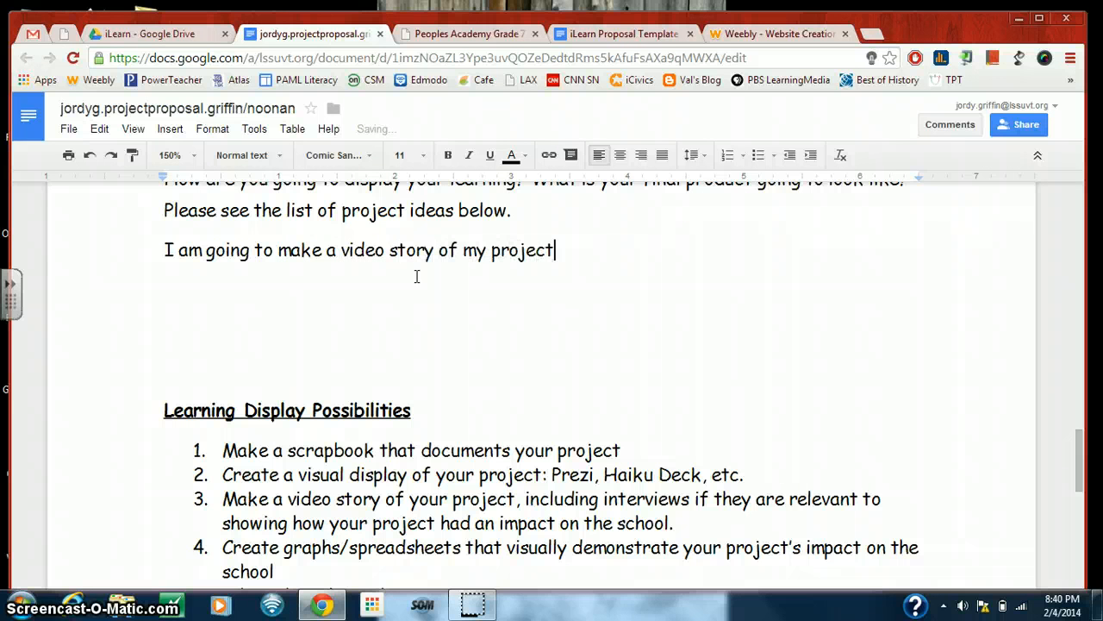
Continue the final product answer with "I will record as many of the steps, conversations, and interviews as possible"
{"action": "type", "text": ". I will "}
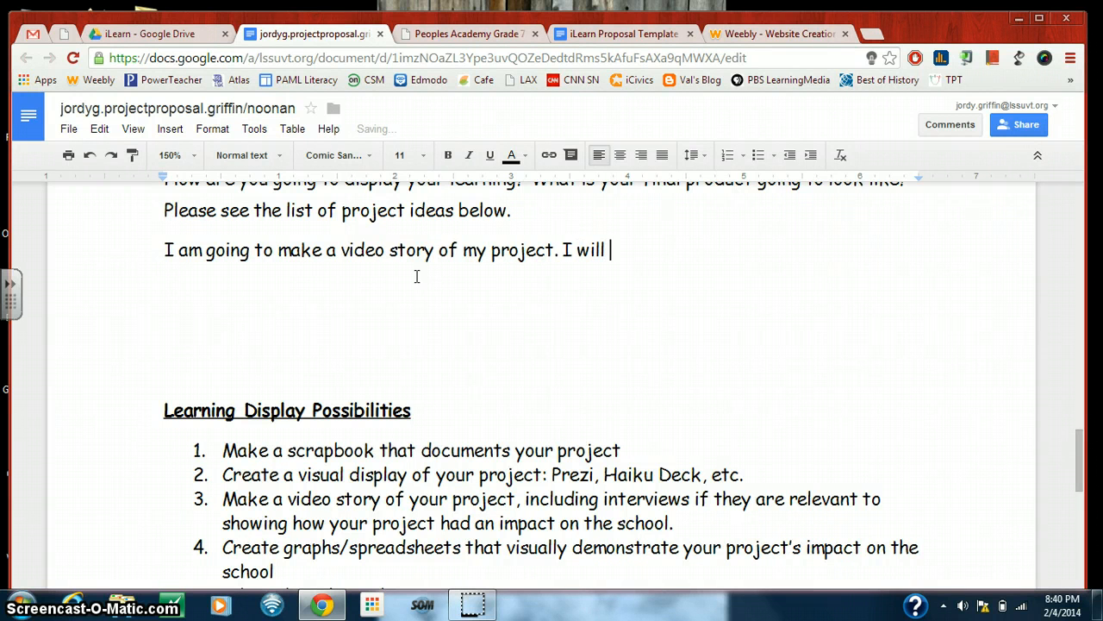
{"action": "type", "text": "record as man"}
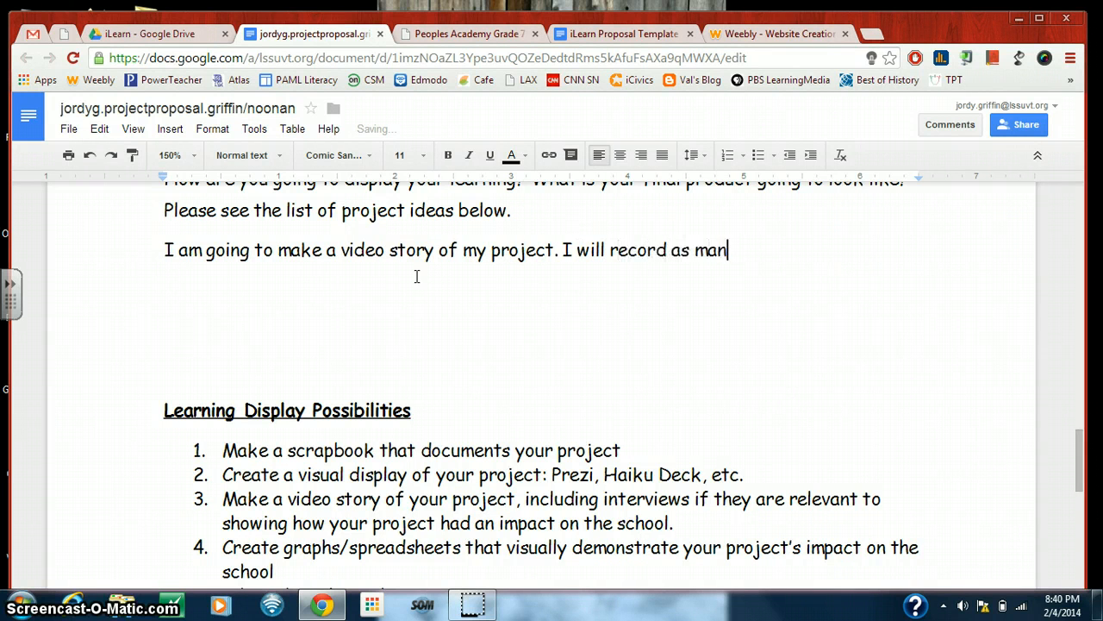
{"action": "type", "text": "y of the steps "}
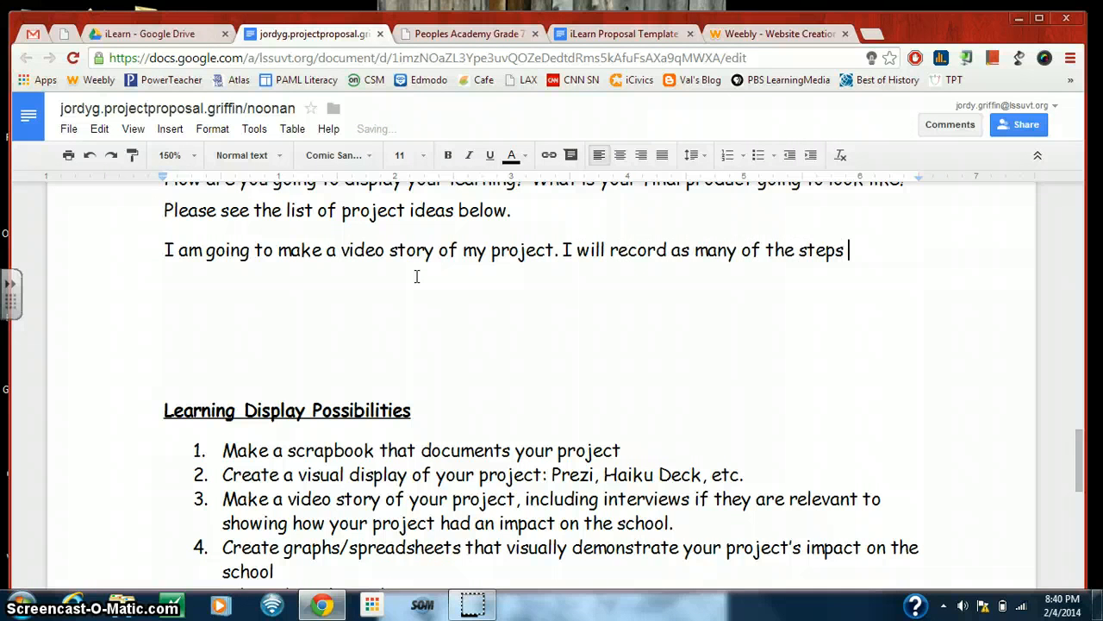
{"action": "type", "text": ", con"}
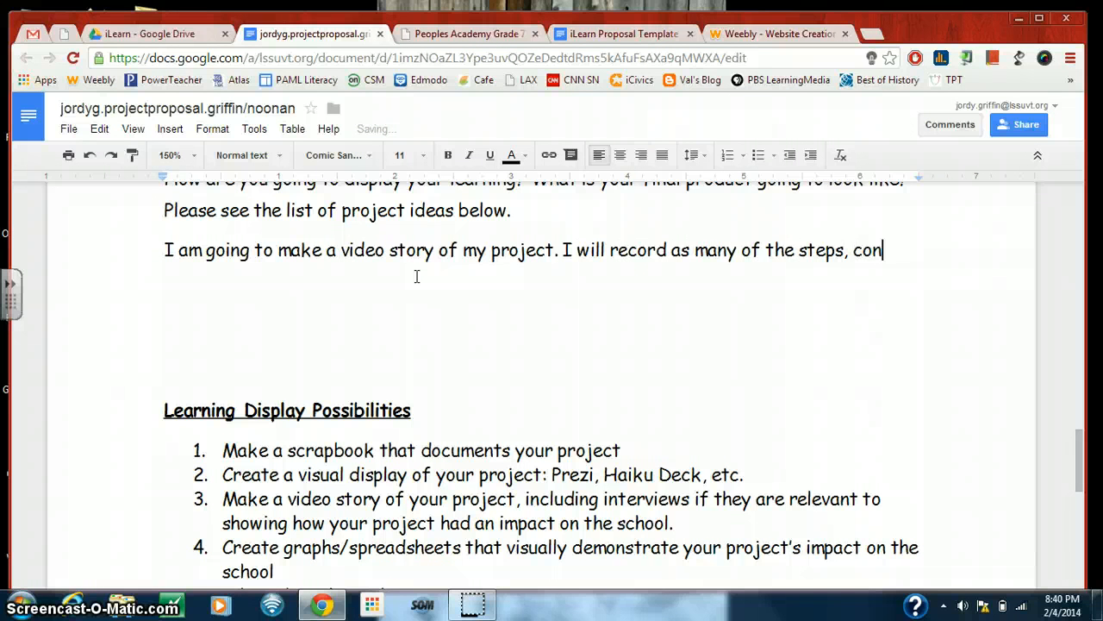
{"action": "type", "text": "versations"}
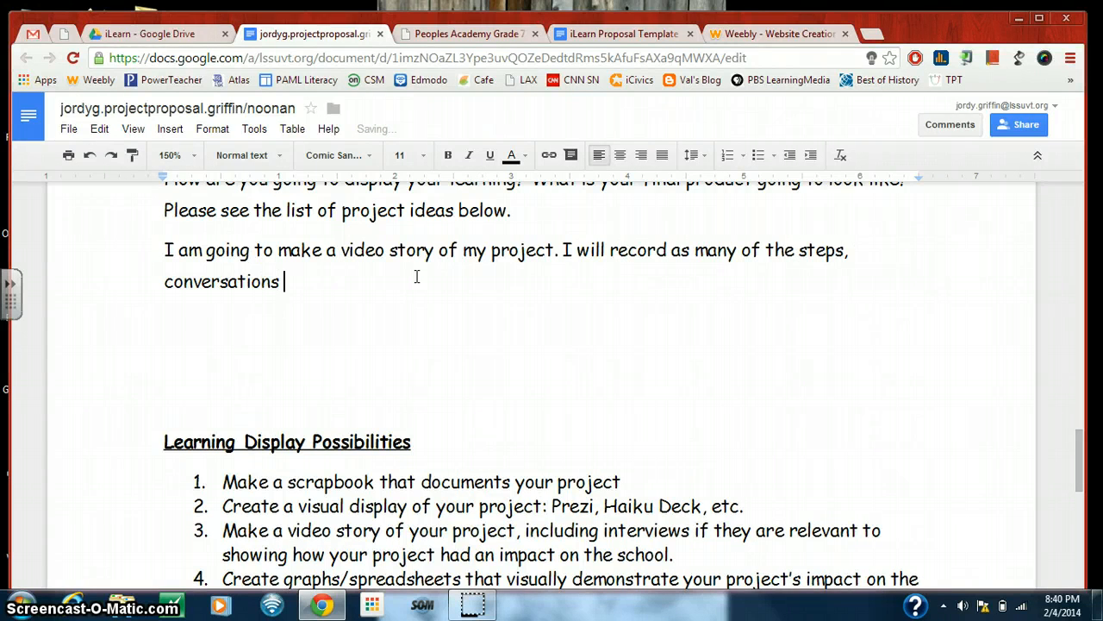
{"action": "key", "text": "BackSpace"}
{"action": "type", "text": ", and inter"}
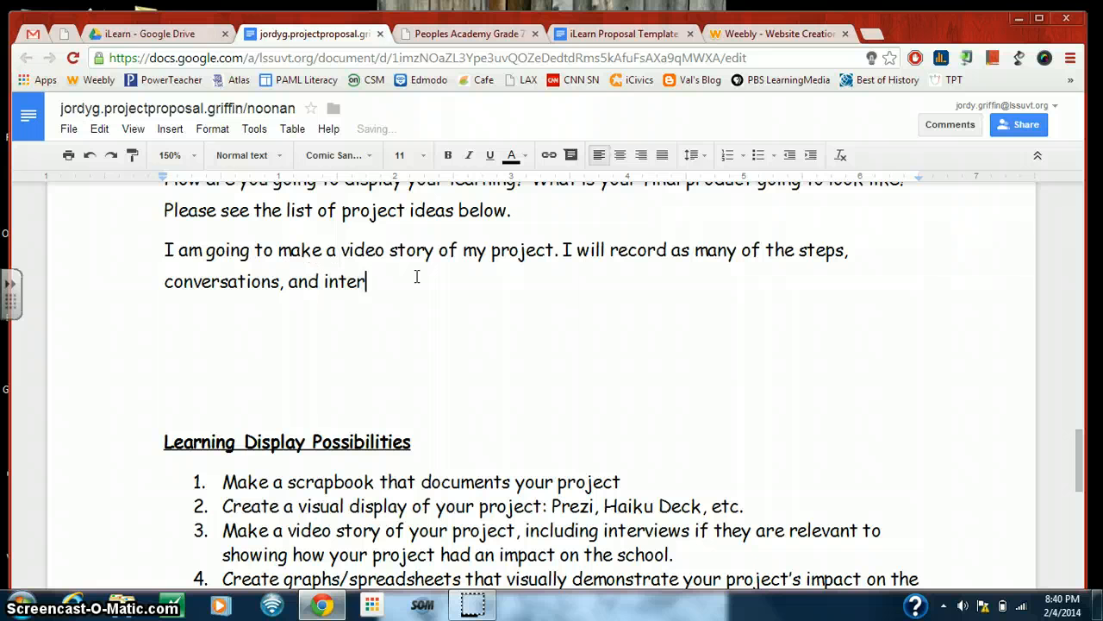
{"action": "type", "text": "views as possible"}
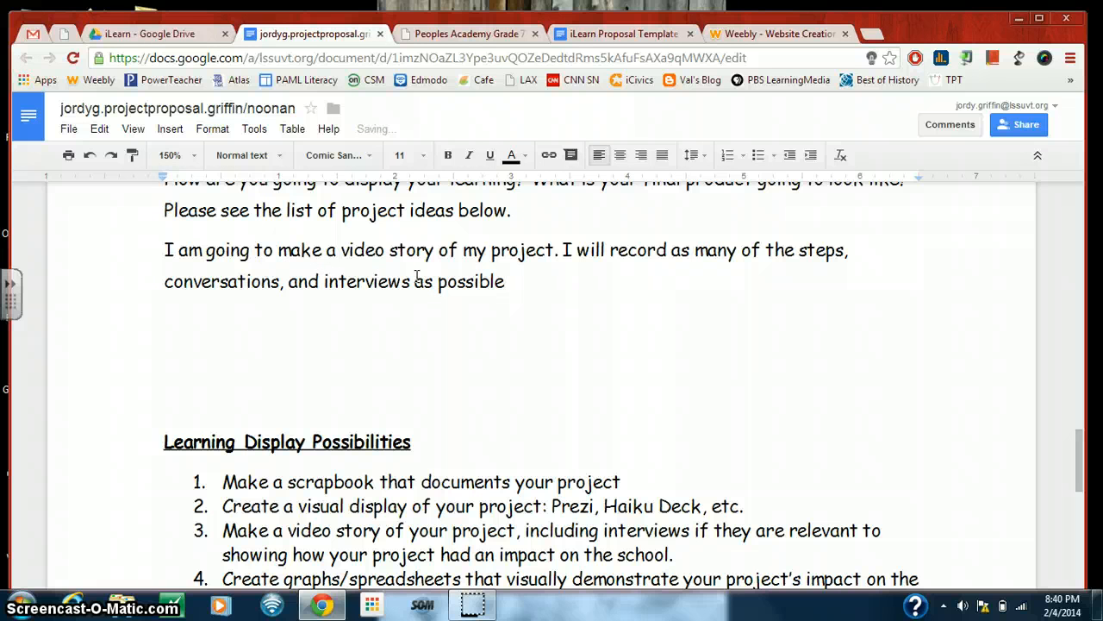
Complete the recording sentence with "and piece them together in an iMovie." and begin another sentence with "I will put"
{"action": "type", "text": " a"}
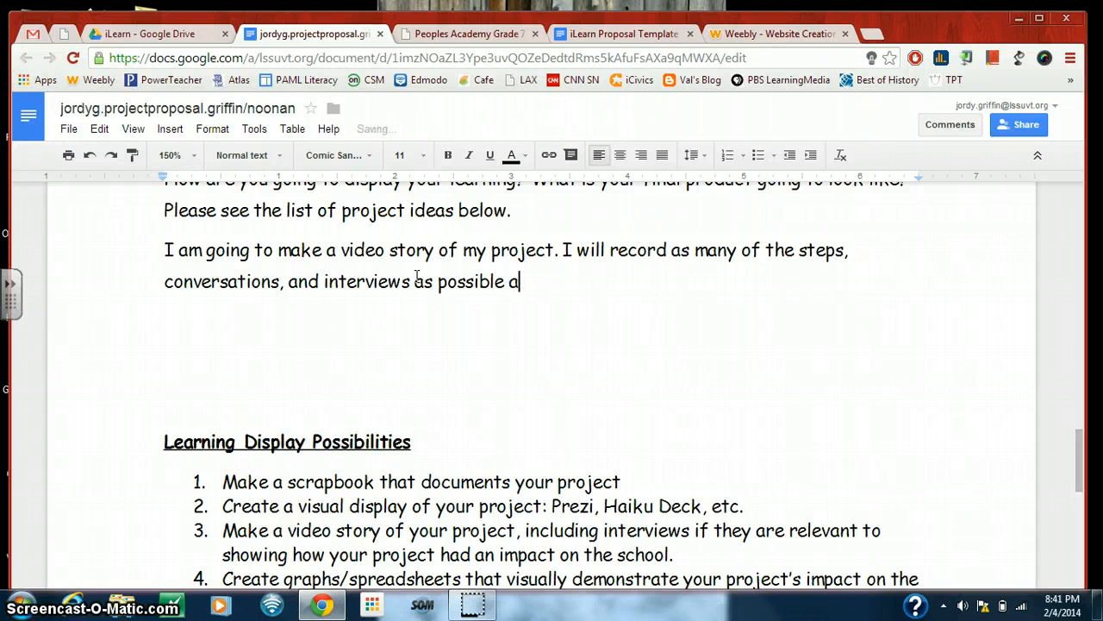
{"action": "type", "text": "nd piece them "}
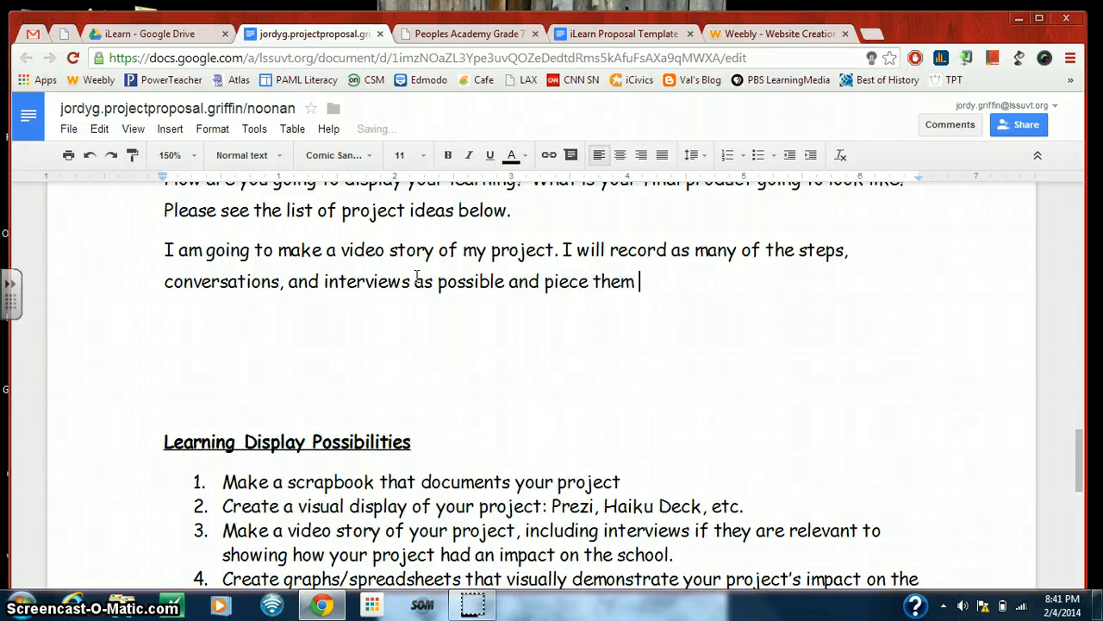
{"action": "type", "text": "together in "}
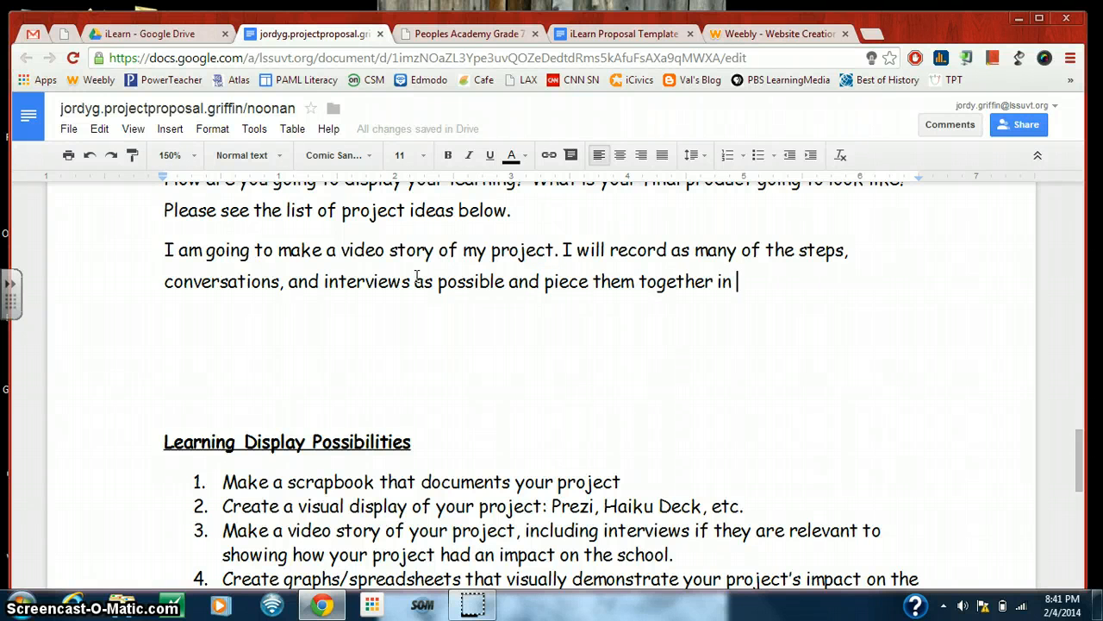
{"action": "type", "text": "an "}
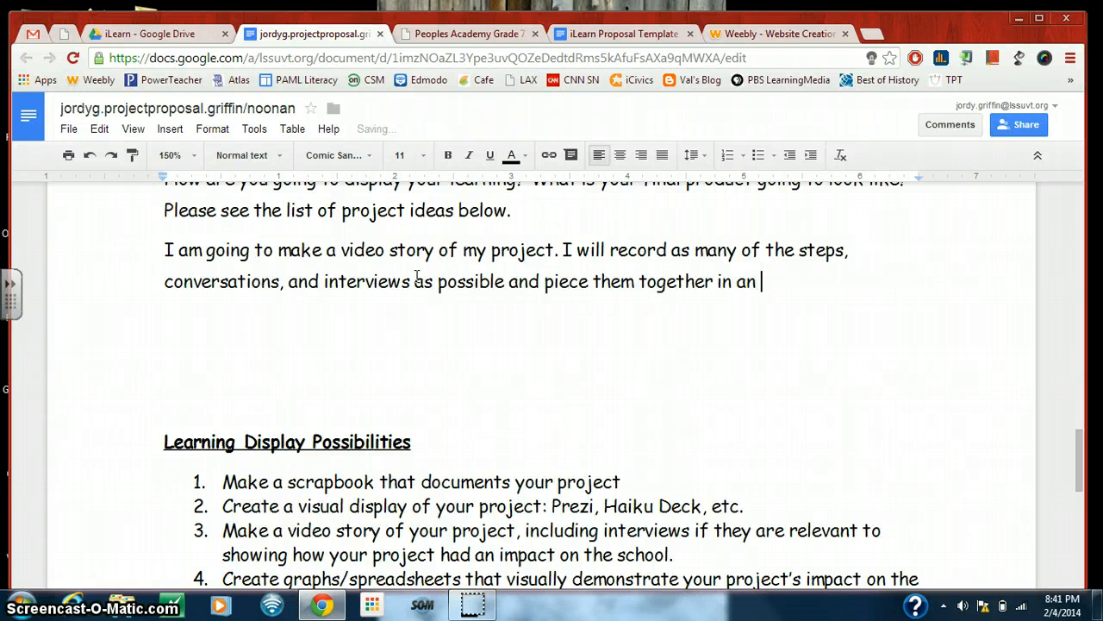
{"action": "type", "text": "iMovie. I will put "}
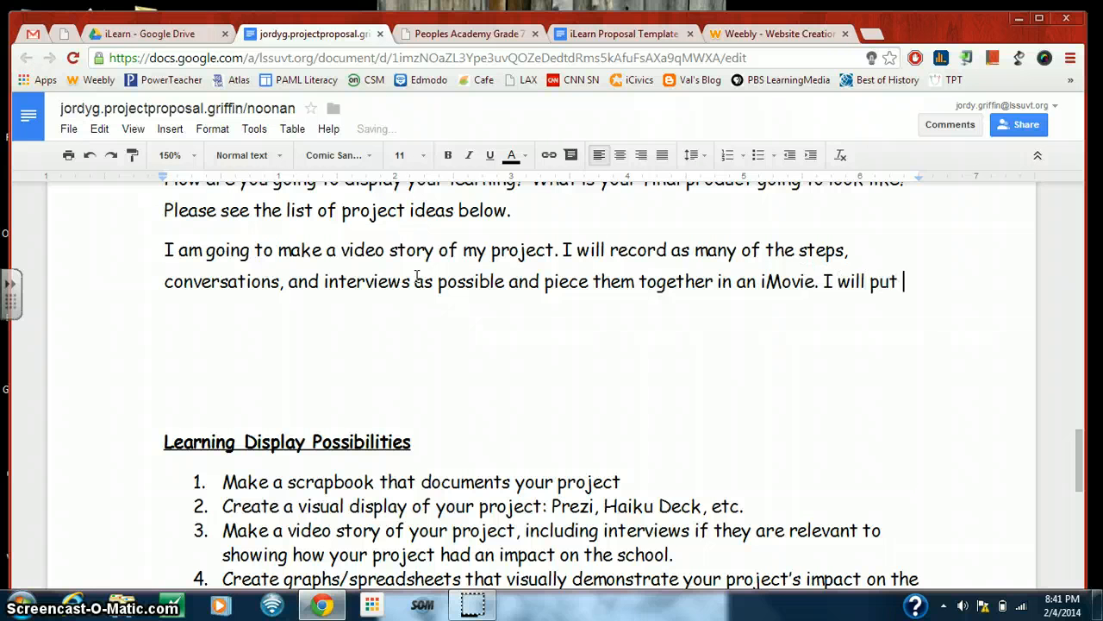
Complete the sentence with "this movie to music and present on the final learning day." and begin another one with "I will"
{"action": "type", "text": "this move"}
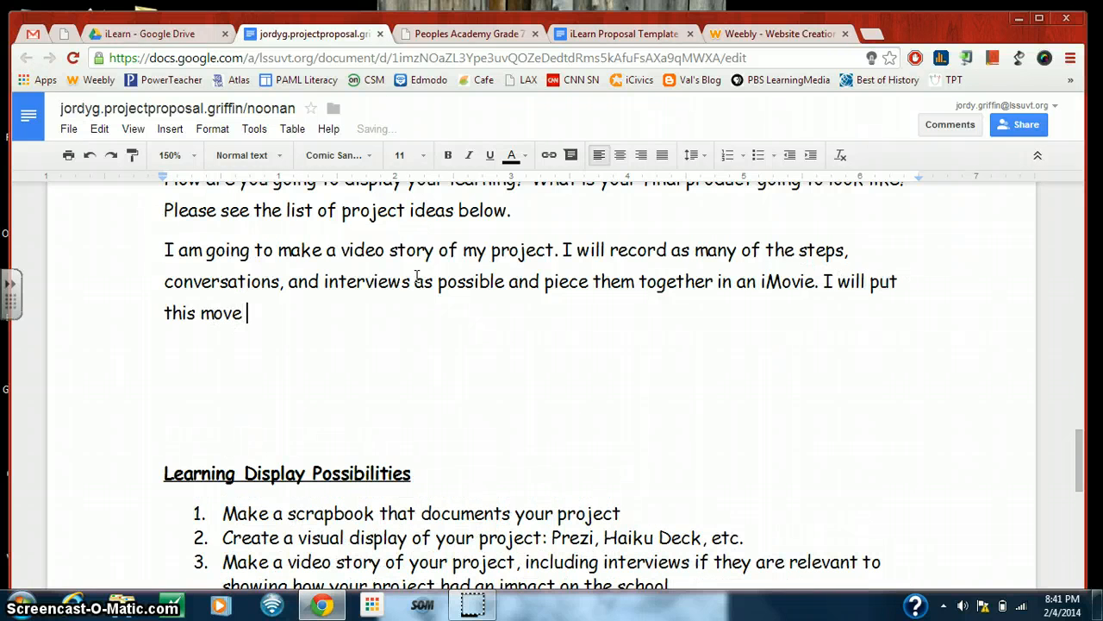
{"action": "key", "text": "BackSpace"}
{"action": "key", "text": "BackSpace"}
{"action": "type", "text": "o"}
{"action": "key", "text": "BackSpace"}
{"action": "type", "text": "ie to music "}
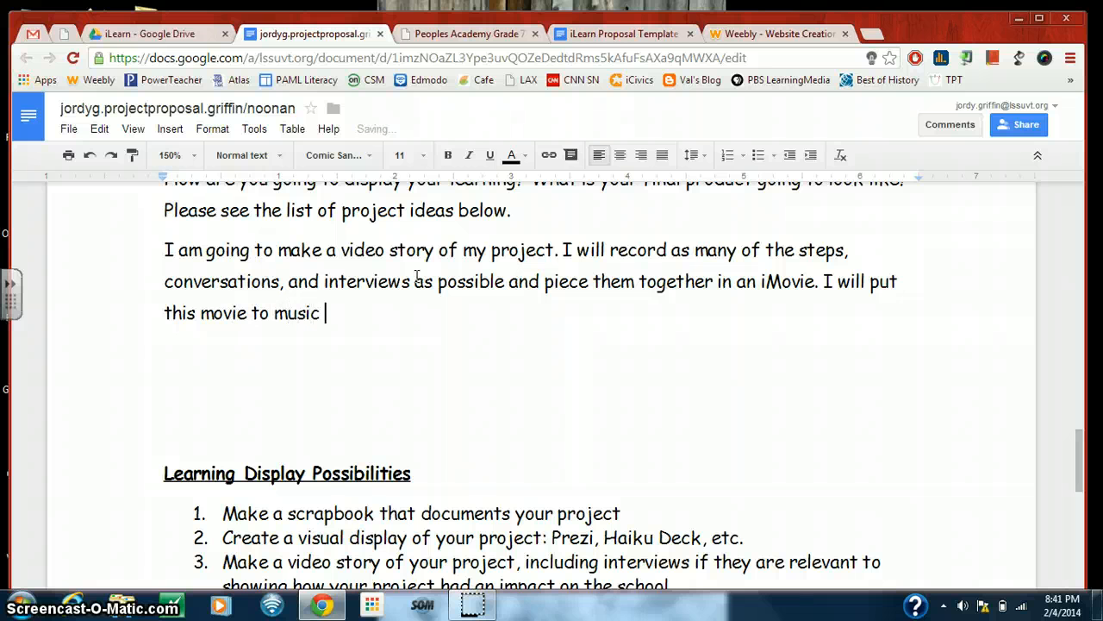
{"action": "type", "text": "and present on t"}
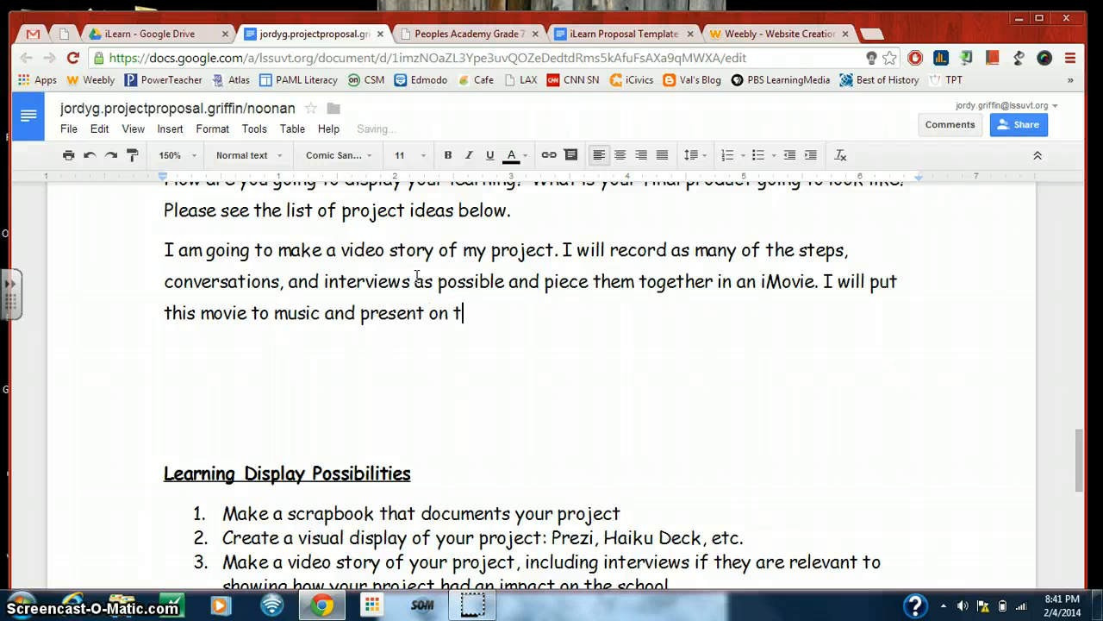
{"action": "type", "text": "he final learning "}
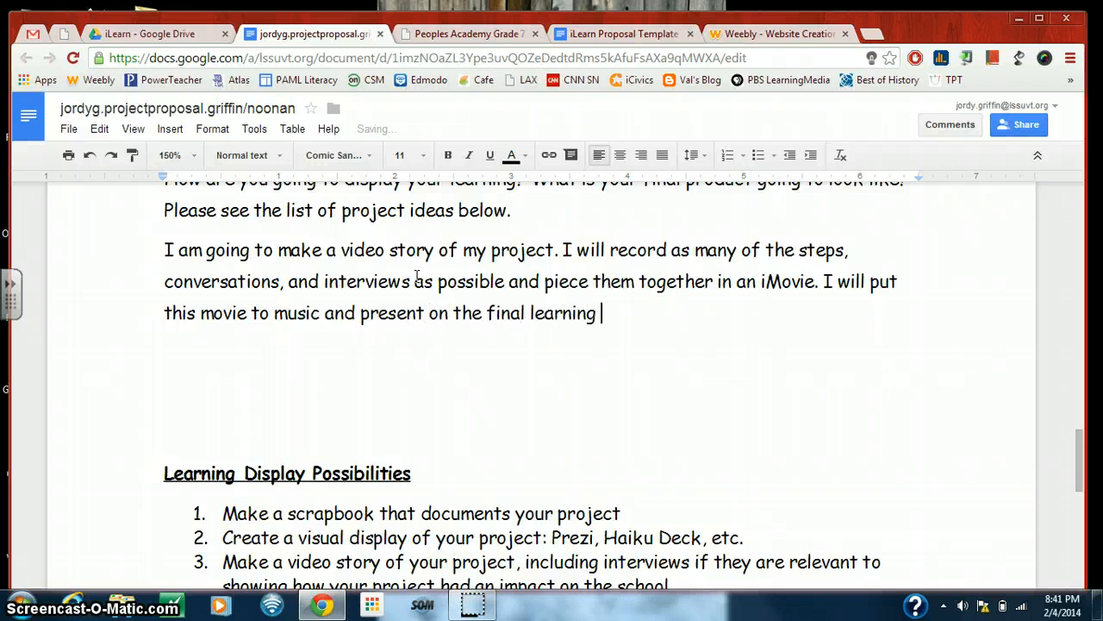
{"action": "type", "text": "day. I will"}
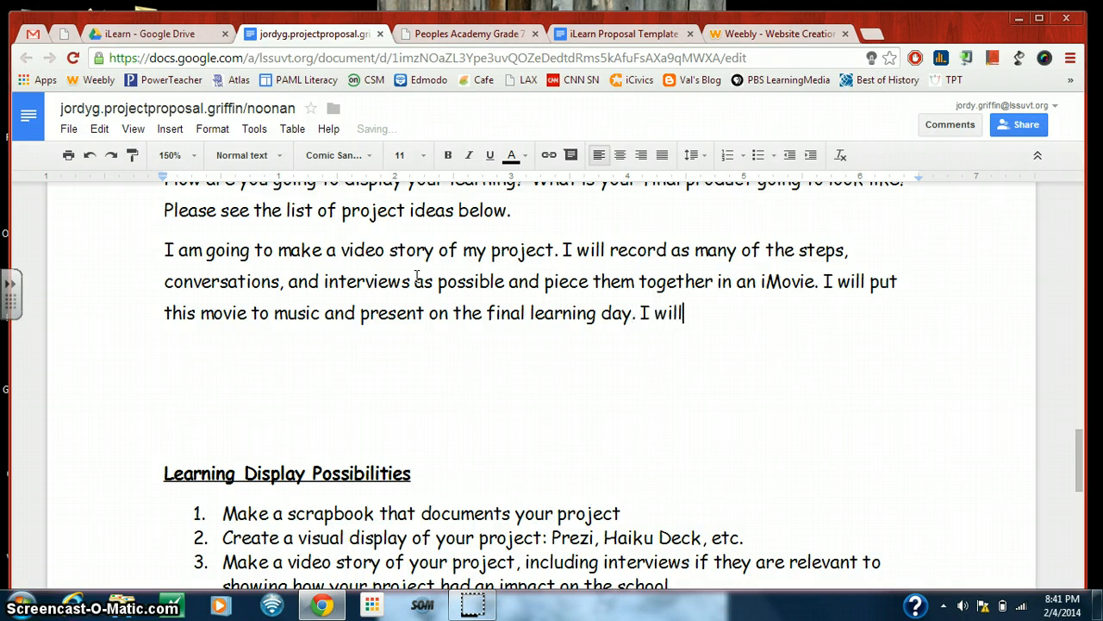
Continue the last sentence with "also add my commentary to fully explain my project", correcting the misspelled word to "explain"
{"action": "type", "text": " also add my c"}
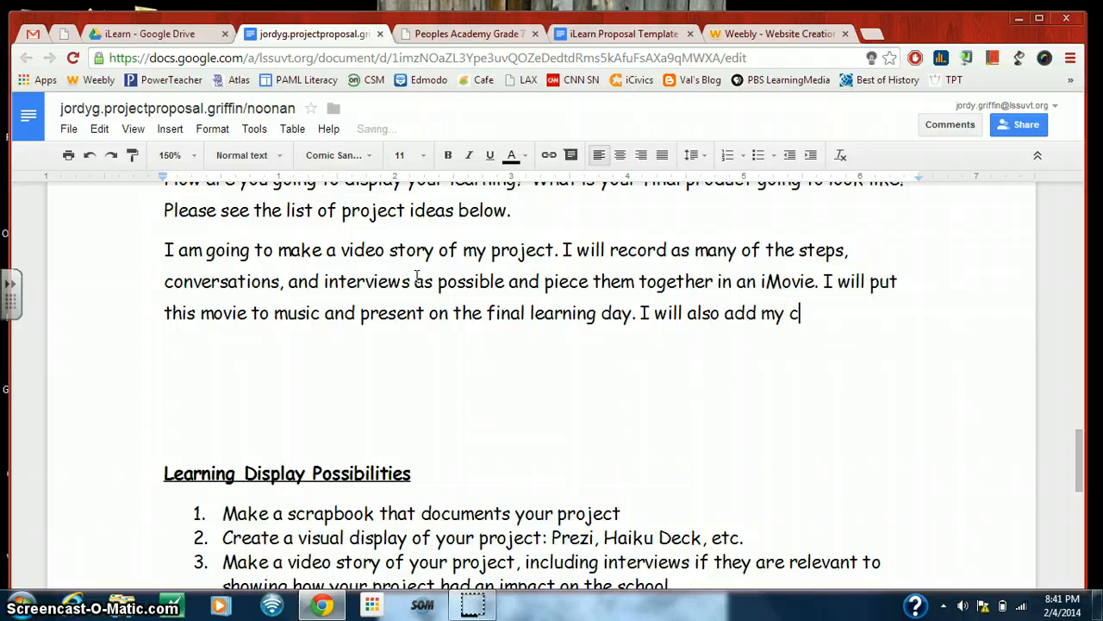
{"action": "type", "text": "ommentary "}
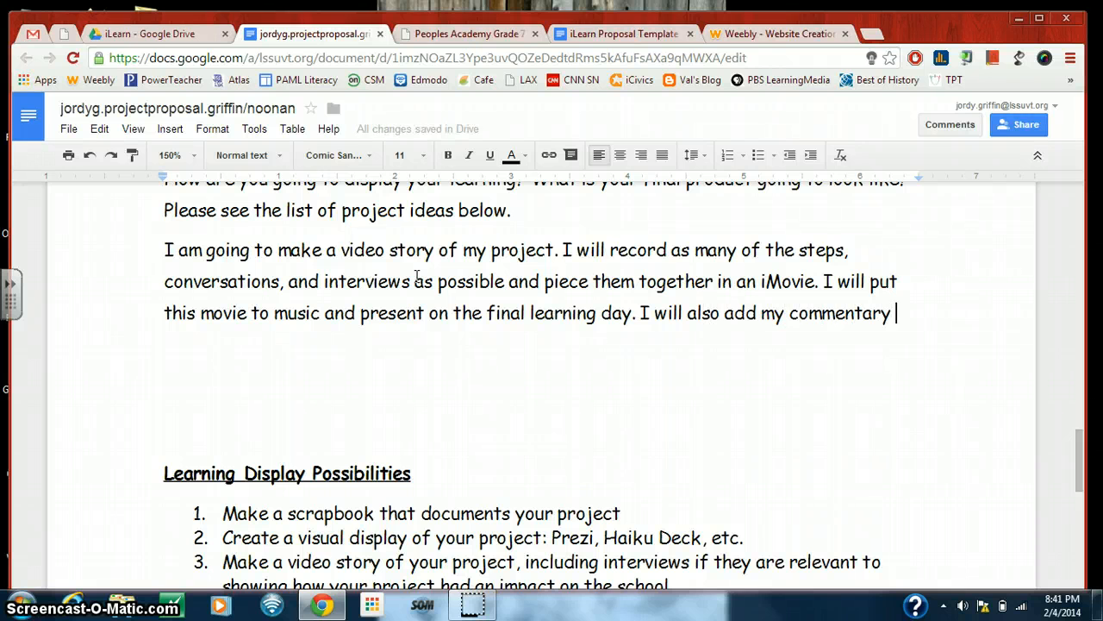
{"action": "type", "text": "to full"}
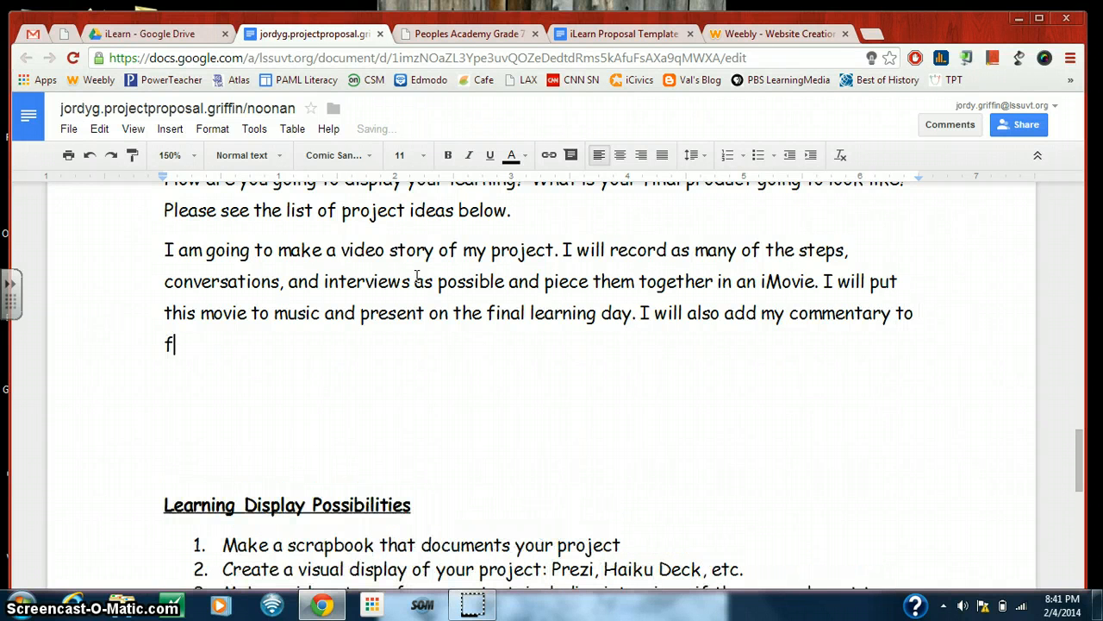
{"action": "type", "text": "y expali"}
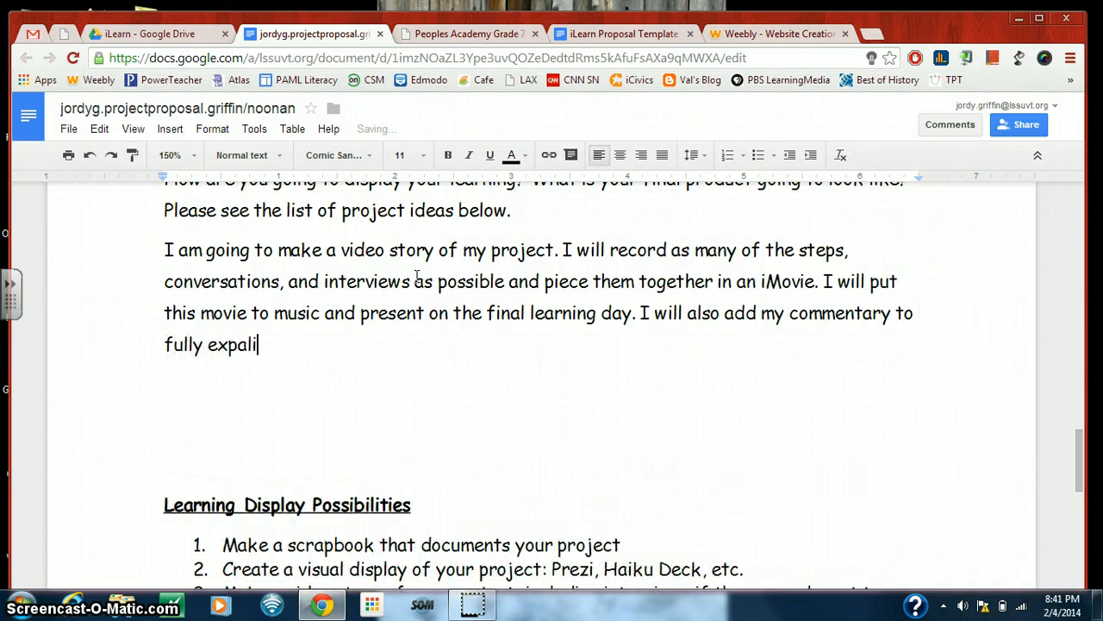
{"action": "type", "text": "n my project"}
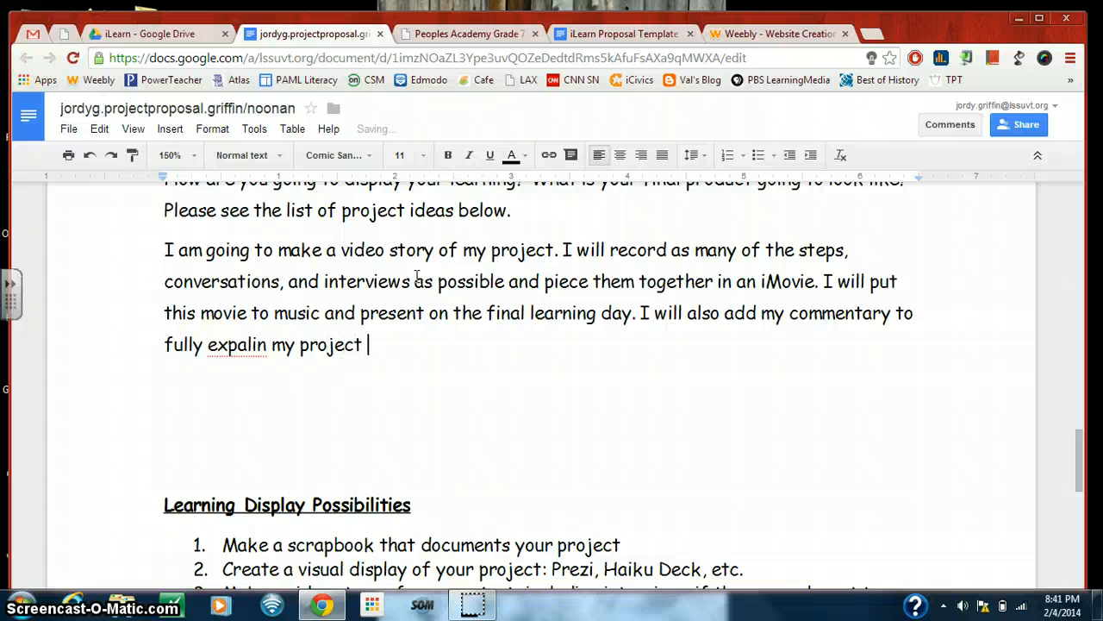
{"action": "double_click", "coordinate": [231, 342]}
{"action": "type", "text": "explain"}
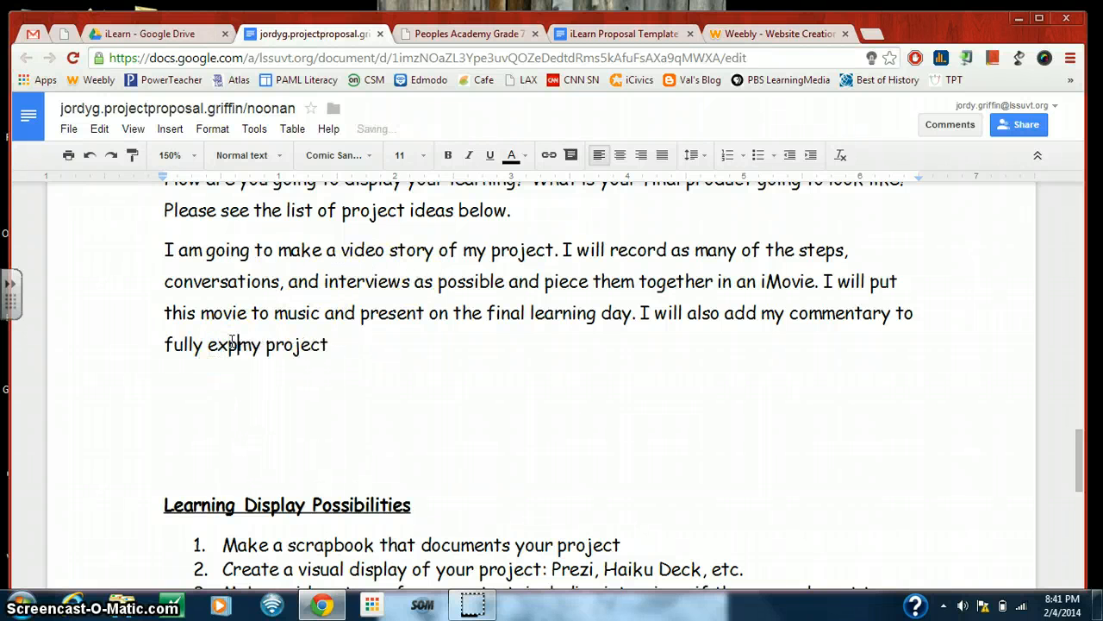
{"action": "left_click", "coordinate": [256, 337]}
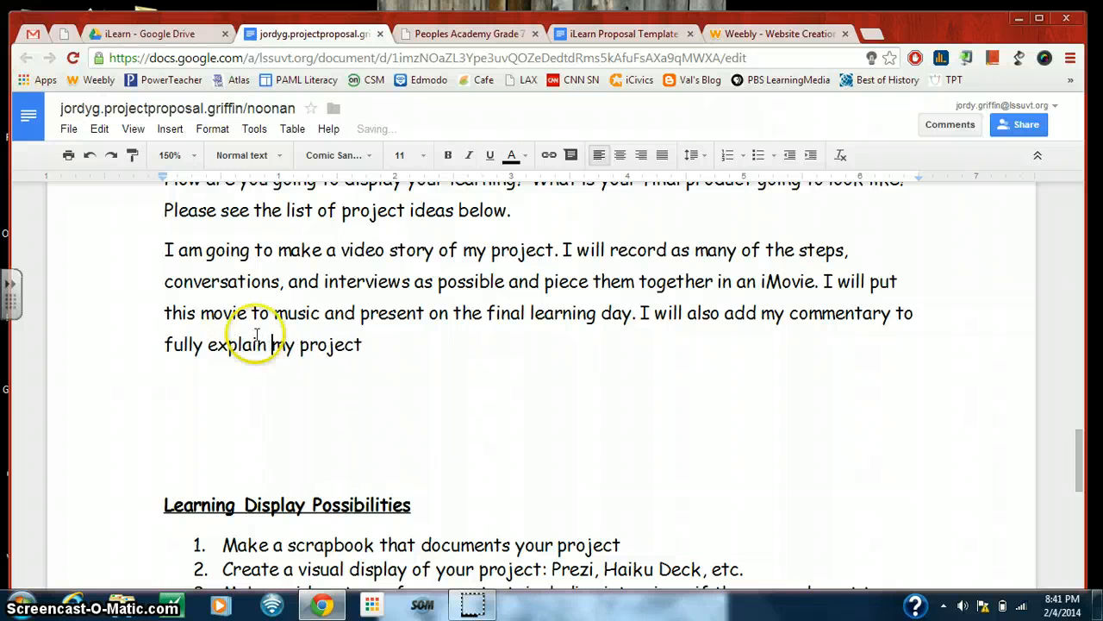
Finish the final product answer with "what I learned, and how it positively impacted the school."
{"action": "left_click", "coordinate": [366, 344]}
{"action": "type", "text": "wh"}
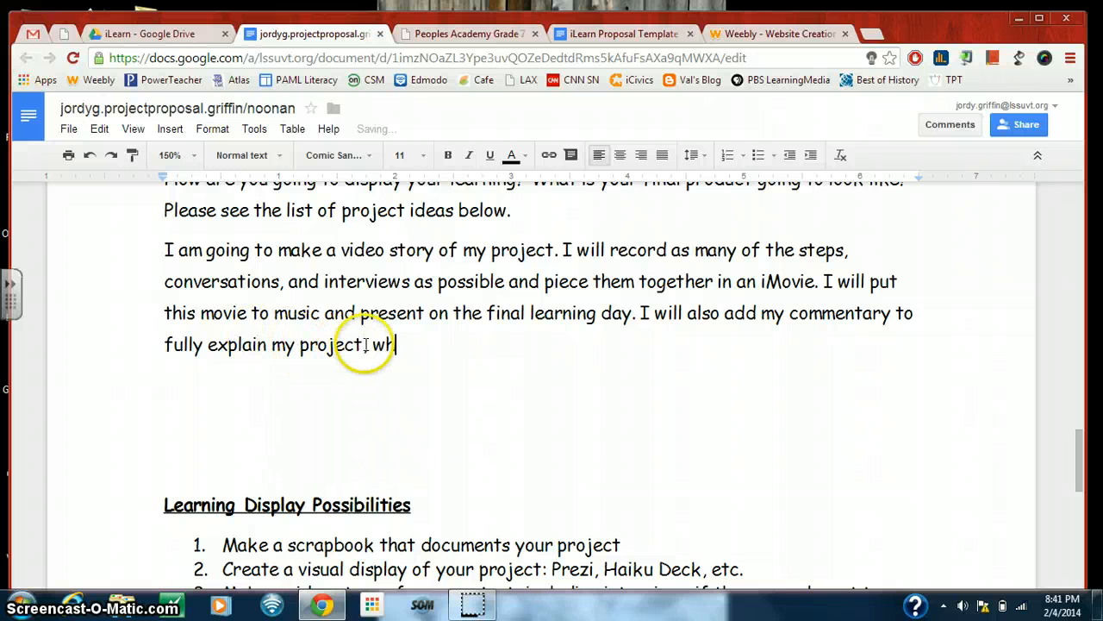
{"action": "type", "text": "at I lear"}
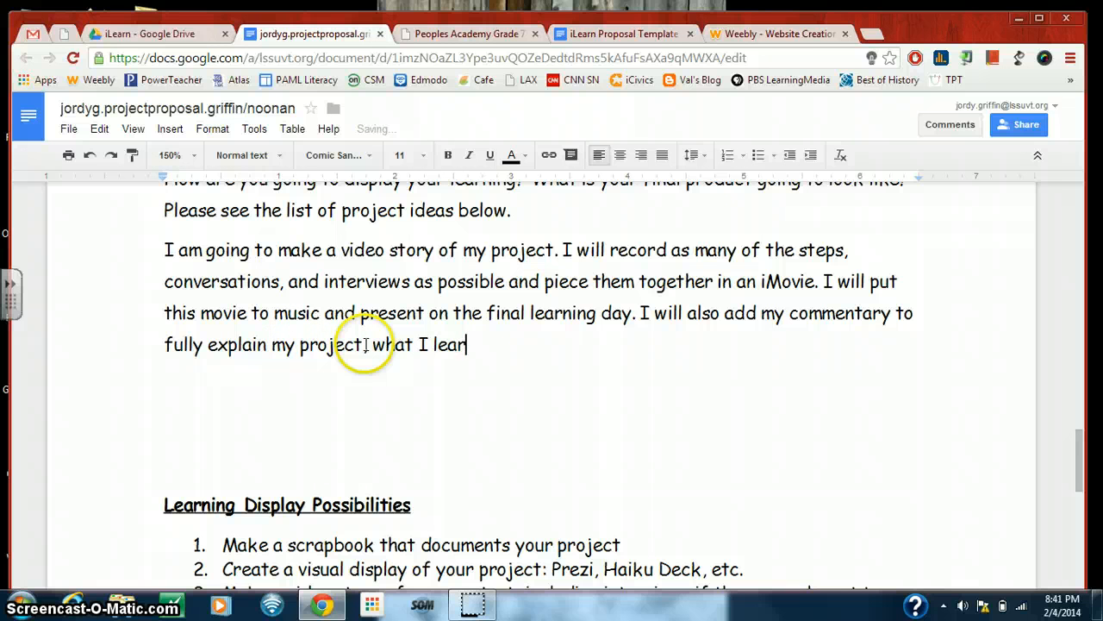
{"action": "type", "text": "ned, and h"}
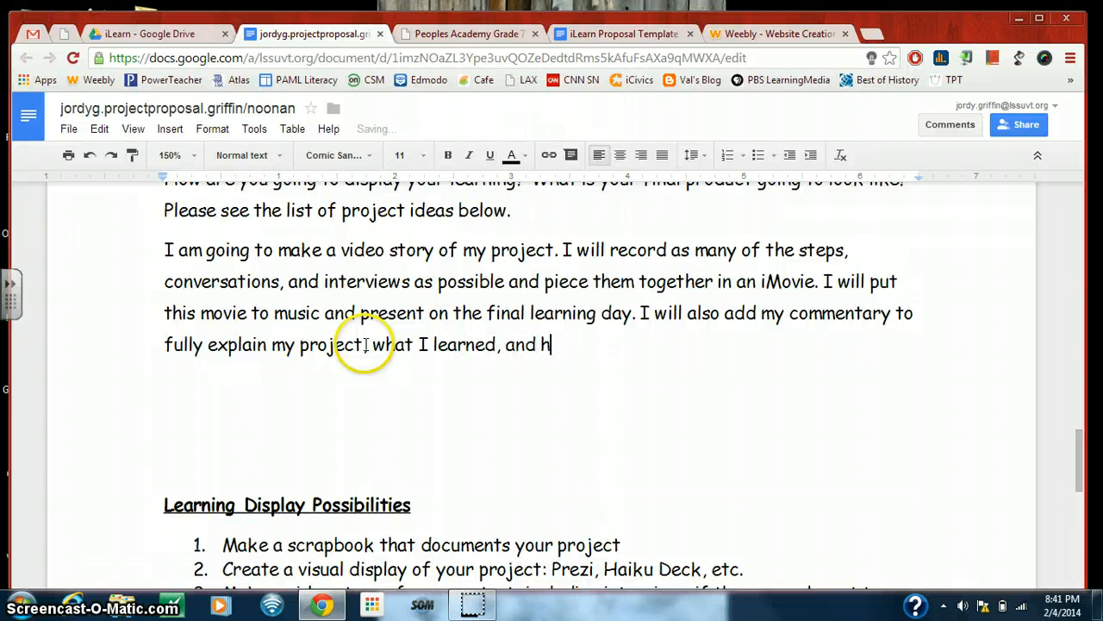
{"action": "type", "text": "ow it positi"}
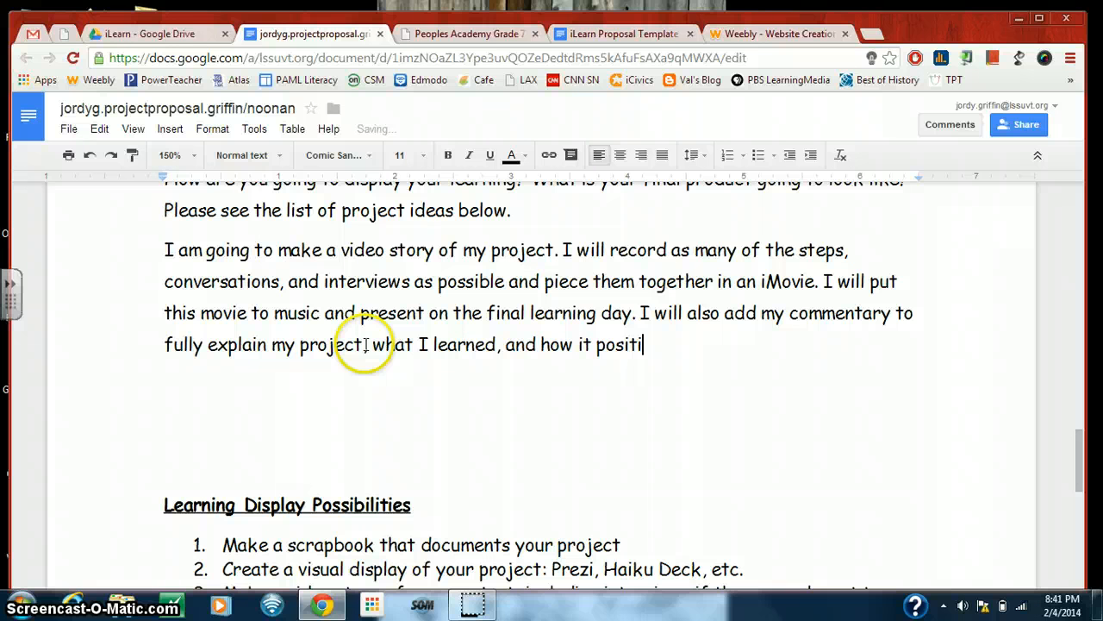
{"action": "key", "text": "BackSpace"}
{"action": "type", "text": "ively impa"}
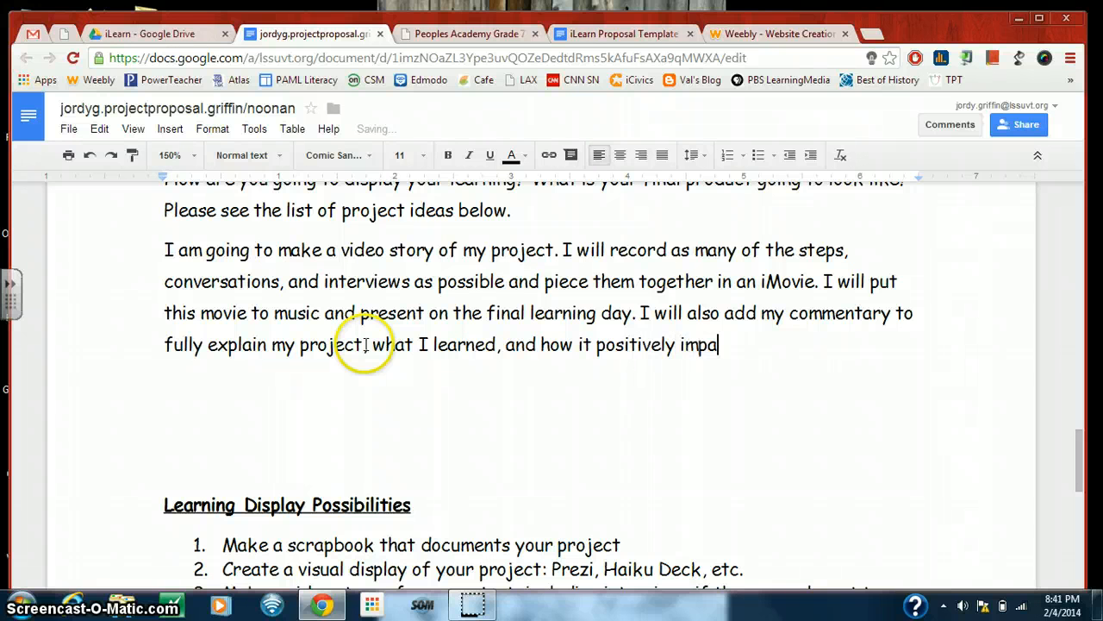
{"action": "type", "text": "cted the school."}
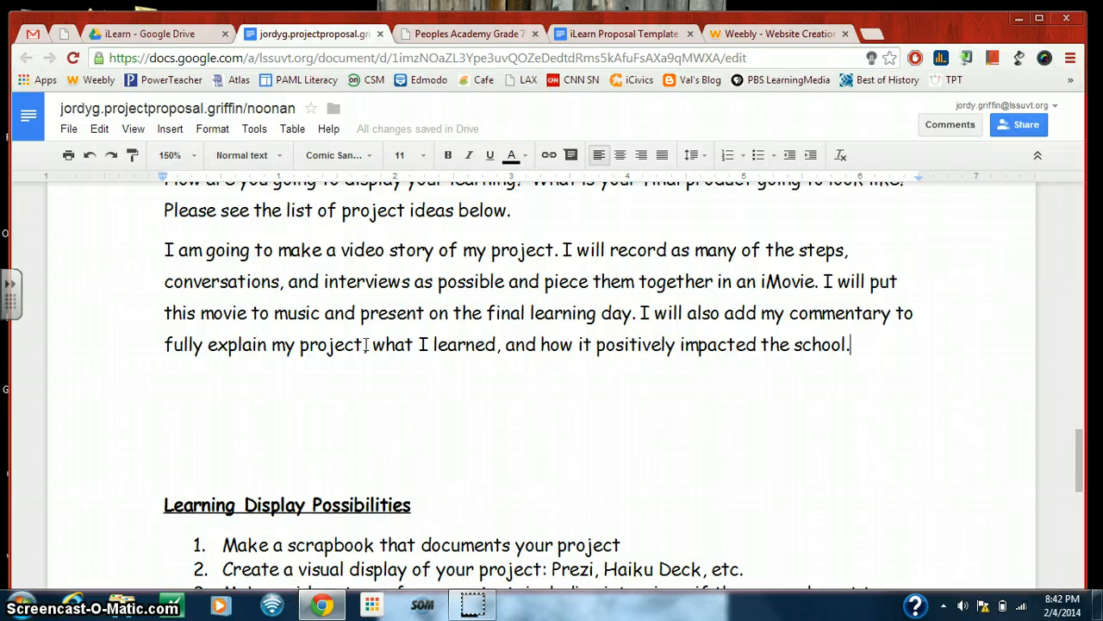
Review the filled-in proposal from the final product answer back up to the name and directions
{"action": "scroll", "coordinate": [365, 344], "scroll_direction": "up", "scroll_amount": 5}
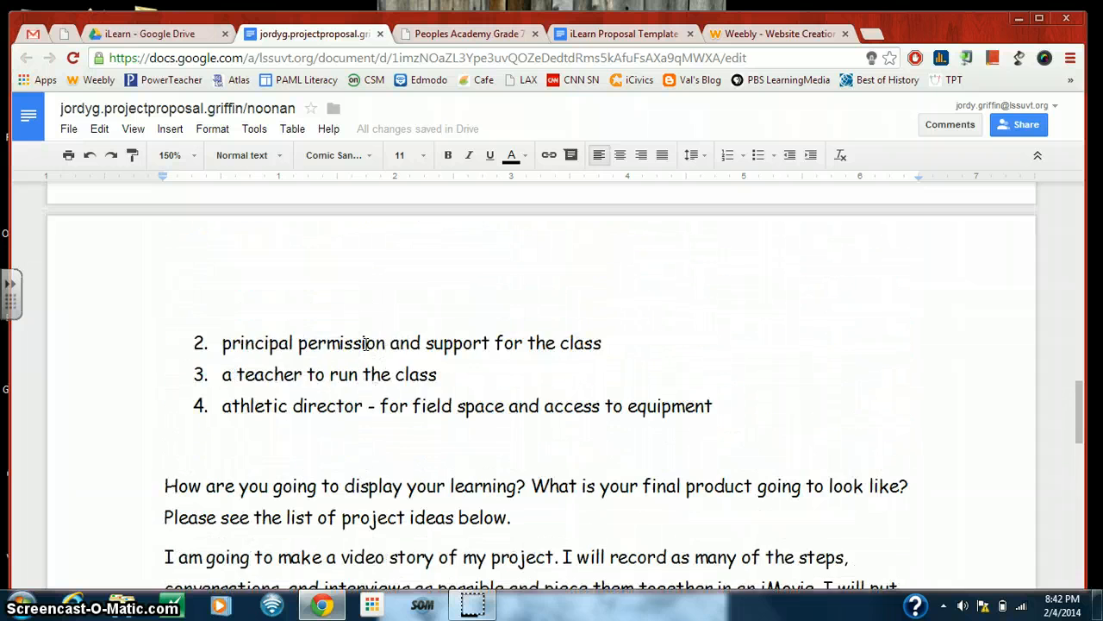
{"action": "scroll", "coordinate": [365, 344], "scroll_direction": "up", "scroll_amount": 7}
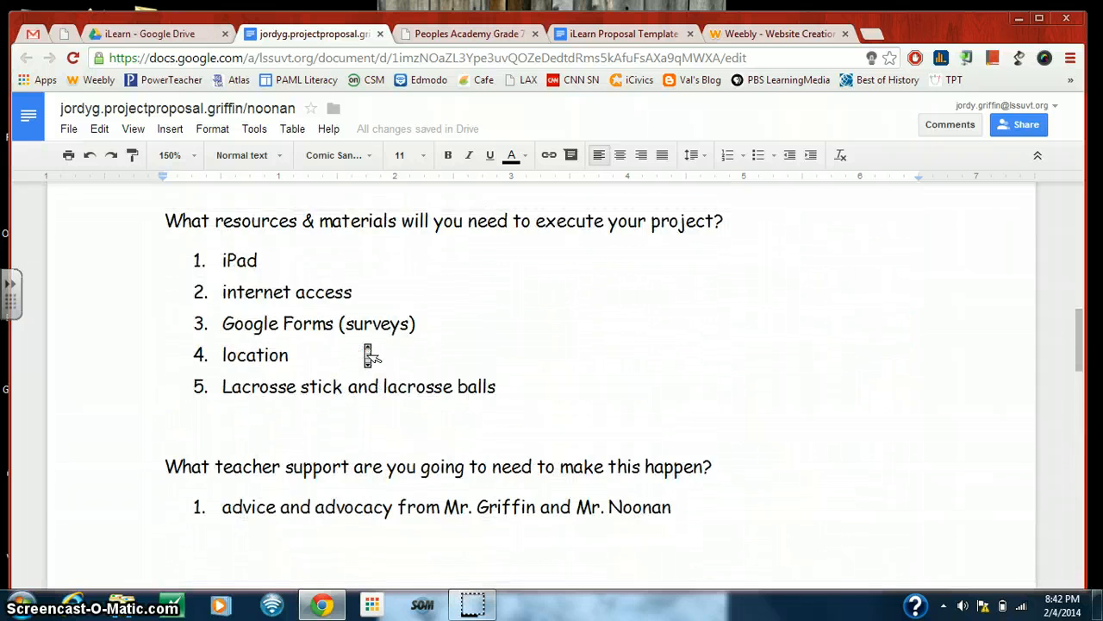
{"action": "scroll", "coordinate": [369, 353], "scroll_direction": "up", "scroll_amount": 7}
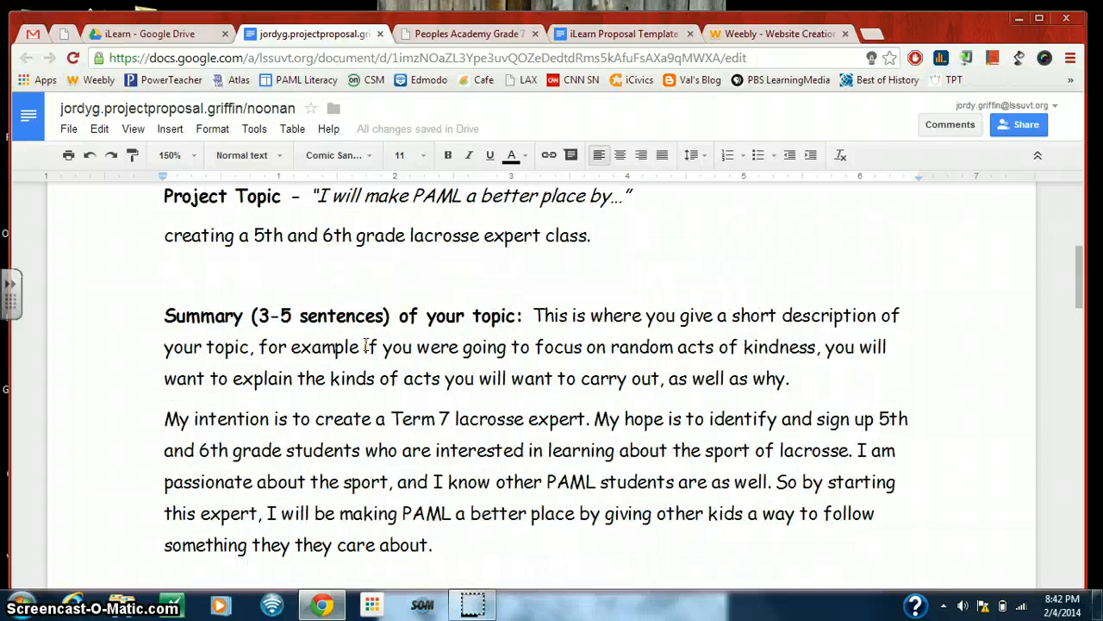
{"action": "scroll", "coordinate": [366, 344], "scroll_direction": "up", "scroll_amount": 3}
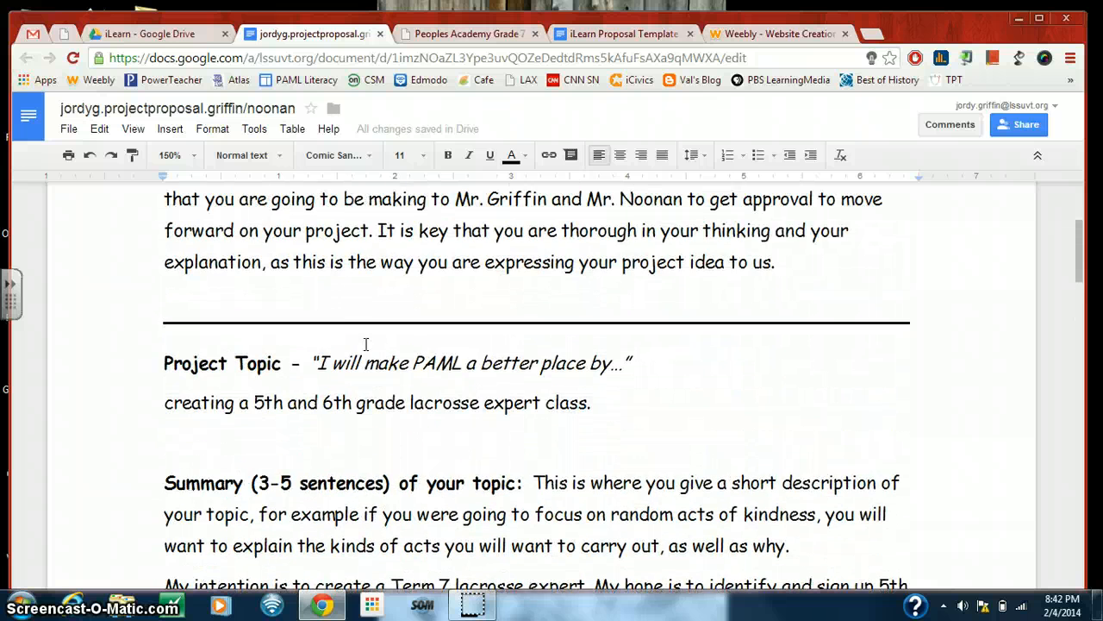
{"action": "scroll", "coordinate": [366, 343], "scroll_direction": "up", "scroll_amount": 2}
{"action": "scroll", "coordinate": [366, 344], "scroll_direction": "up", "scroll_amount": 2}
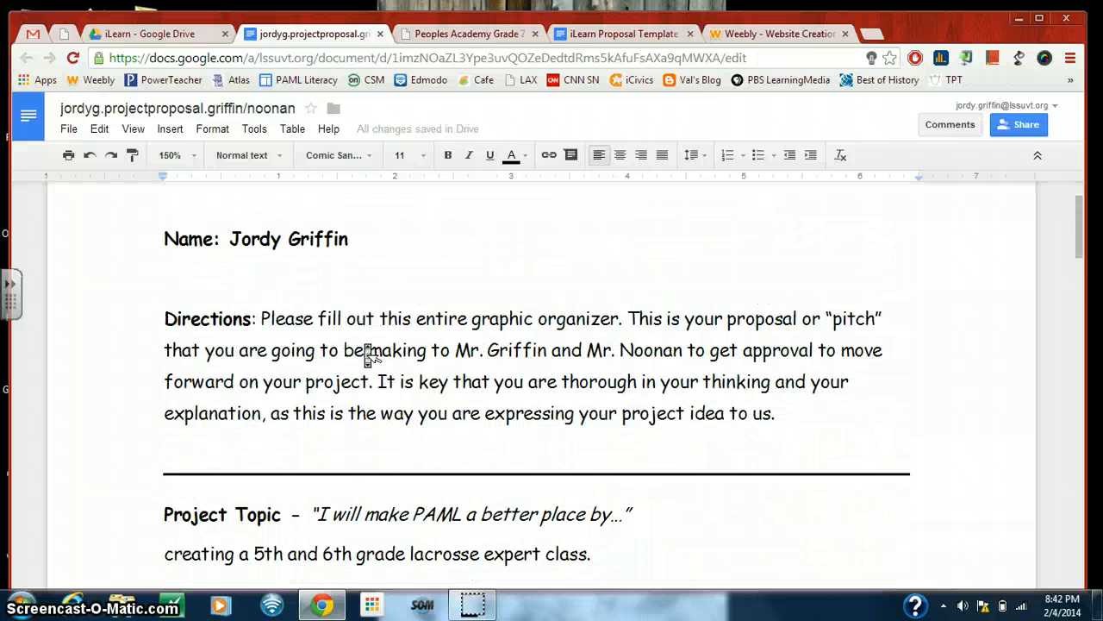